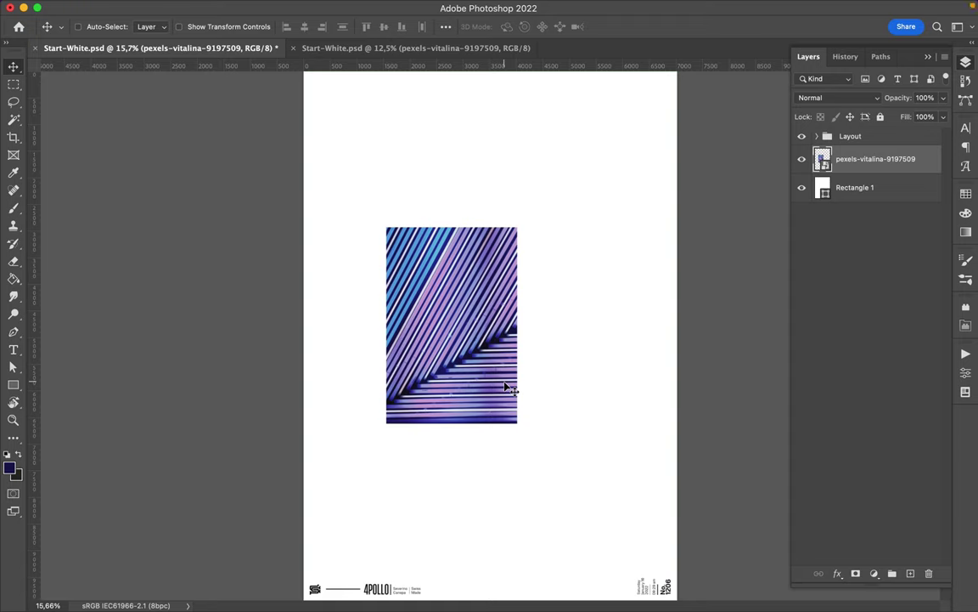
Lasso a striped fragment onto its own layer, rotate it -75°, and move it below the photo
left_click_drag(420, 409, 457, 274)
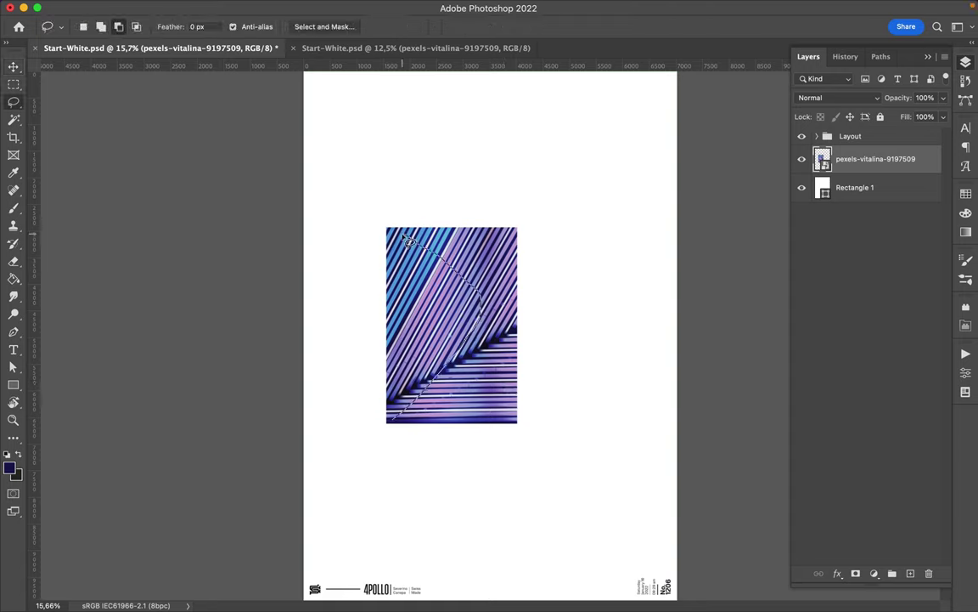
left_click_drag(410, 241, 399, 425)
key("ctrl+j")
key("ctrl+t")
left_click_drag(447, 290, 412, 253)
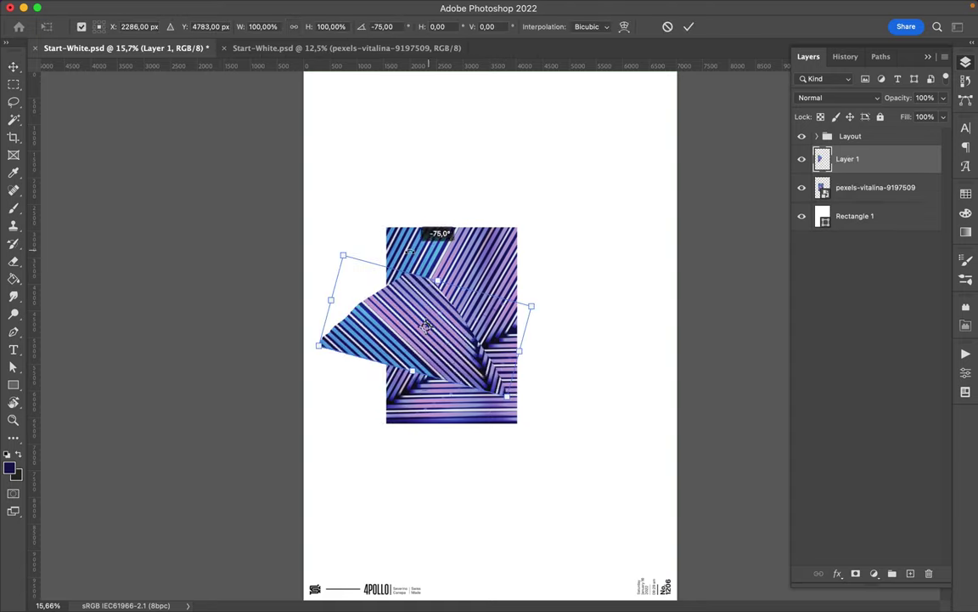
key("Return")
key("v")
mouse_move(421, 212)
left_mouse_down()
mouse_move(533, 518)
mouse_move(528, 478)
left_mouse_up()
Copy a triangular fragment down the page, then cut a long piece along the photo's left side
left_click(477, 374, "ctrl")
key("l")
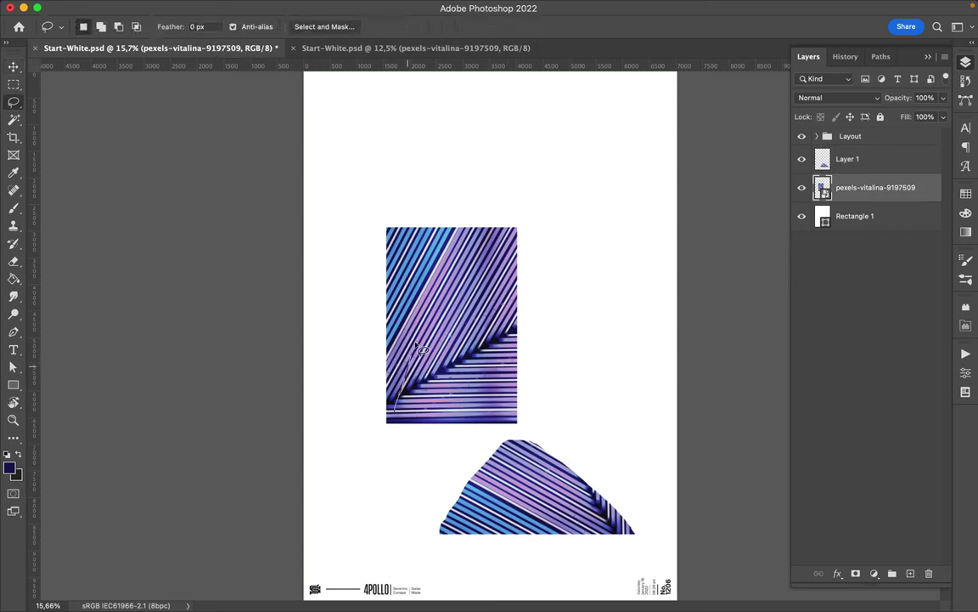
key("ctrl+j")
mouse_move(406, 417)
left_mouse_down()
mouse_move(399, 410)
mouse_move(465, 448)
mouse_move(488, 209)
left_mouse_up()
key("v")
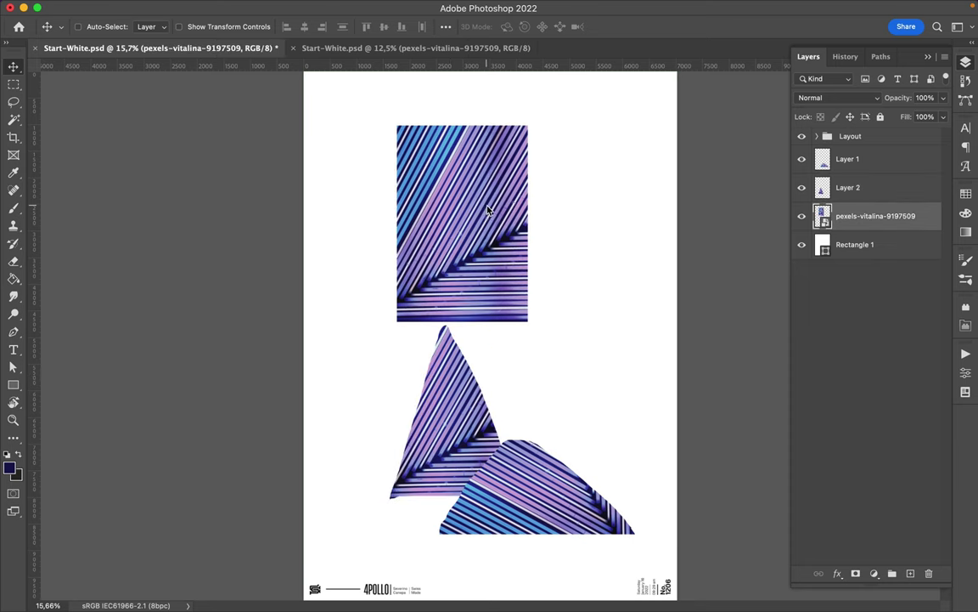
key("l")
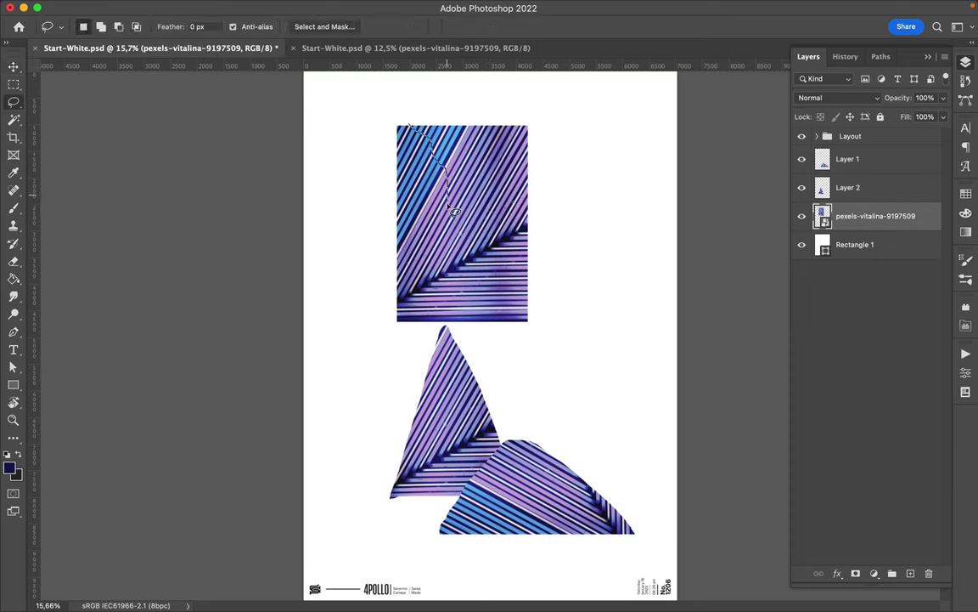
left_click_drag(449, 334, 406, 123)
key("ctrl+j")
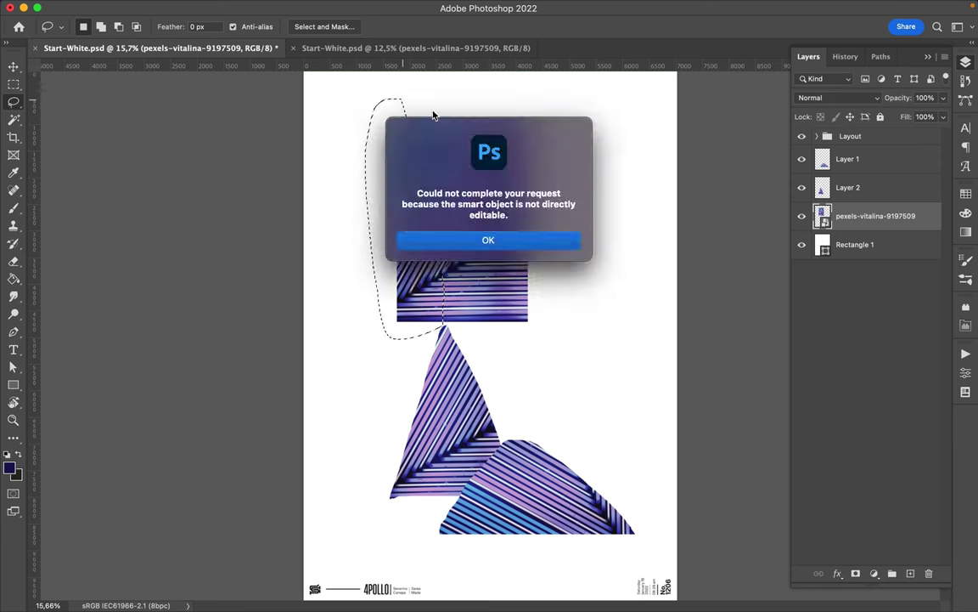
Dismiss the smart object warning, copy the traced piece, rotate it -75°, and move it lower left
key("Return")
key("ctrl+j")
key("ctrl+t")
left_click_drag(486, 180, 394, 138)
mouse_move(408, 217)
left_mouse_down()
mouse_move(424, 489)
mouse_move(389, 480)
left_mouse_up()
key("Return")
Restack the triangle layer beneath the new piece and nudge the spike fragment rightward into place
key("v")
left_click(847, 186)
left_click_drag(459, 399, 598, 404)
left_click_drag(848, 187, 847, 223)
left_click_drag(549, 393, 586, 394)
mouse_move(415, 476)
left_mouse_down()
mouse_move(406, 484)
mouse_move(416, 484)
left_mouse_up()
left_click(848, 215)
left_click_drag(595, 398, 599, 398)
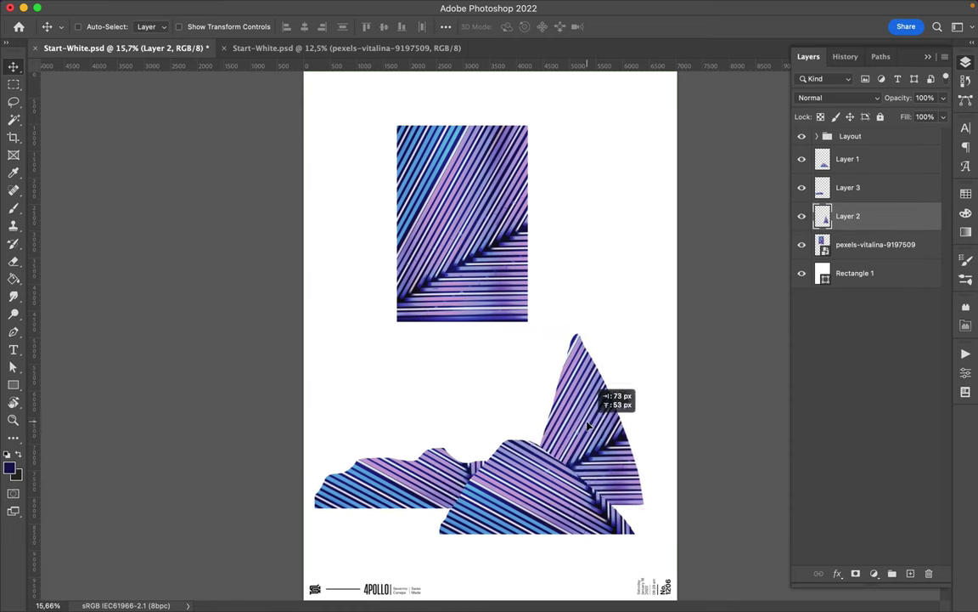
Cut a small striped blob to a new layer at the top left and shift the photo
left_click(875, 244)
key("l")
key("ctrl+j")
key("v")
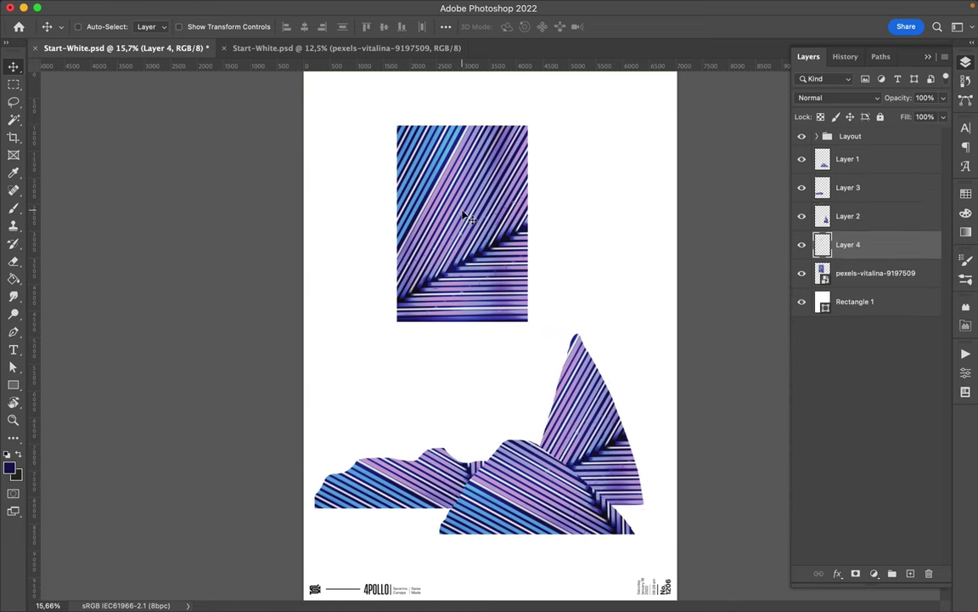
left_click_drag(459, 207, 376, 113)
left_click(875, 273)
mouse_move(467, 171)
left_mouse_down()
mouse_move(433, 282)
mouse_move(452, 287)
mouse_move(567, 180)
left_mouse_up()
Cut another blob, delete its centre to make a hollow ring, move it up-left, and hide the photo
key("l")
key("ctrl+j")
key("v")
key("l")
key("Delete")
key("ctrl+d")
key("v")
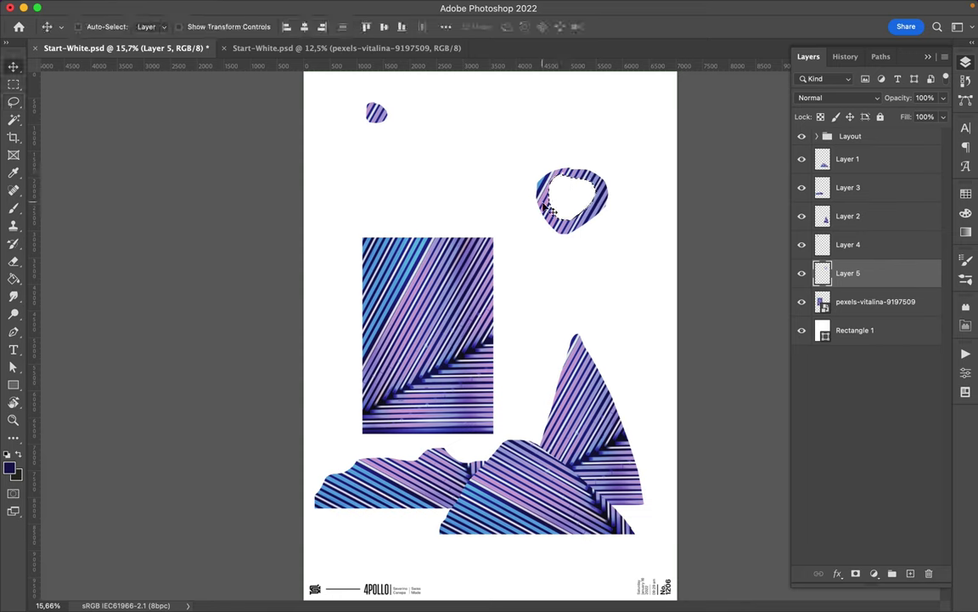
left_click_drag(552, 239, 492, 219)
key("alt+bracketleft")
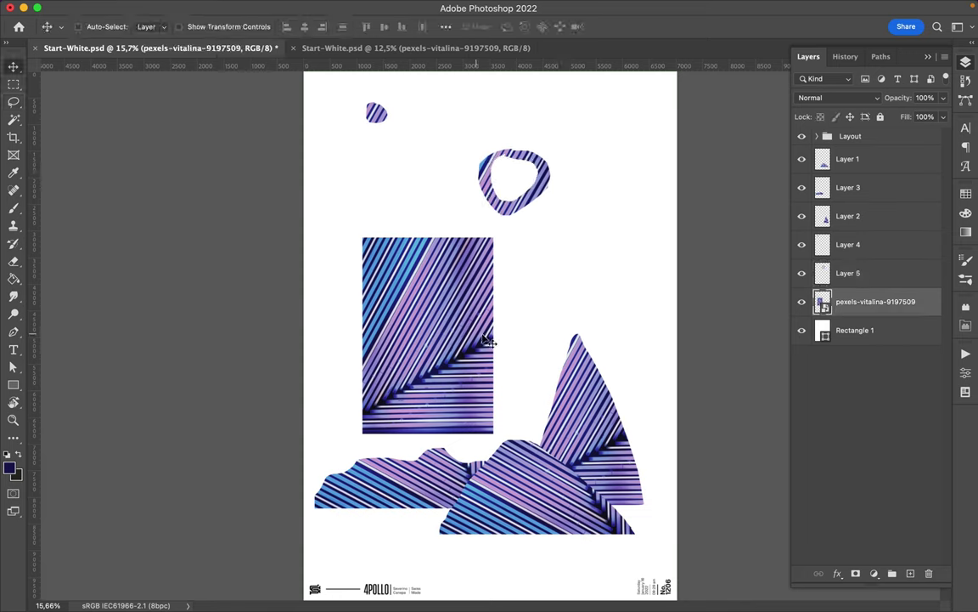
left_click(803, 304)
Outline a closed navy wavy hill with the Pen tool across the bottom of the poster
key("l")
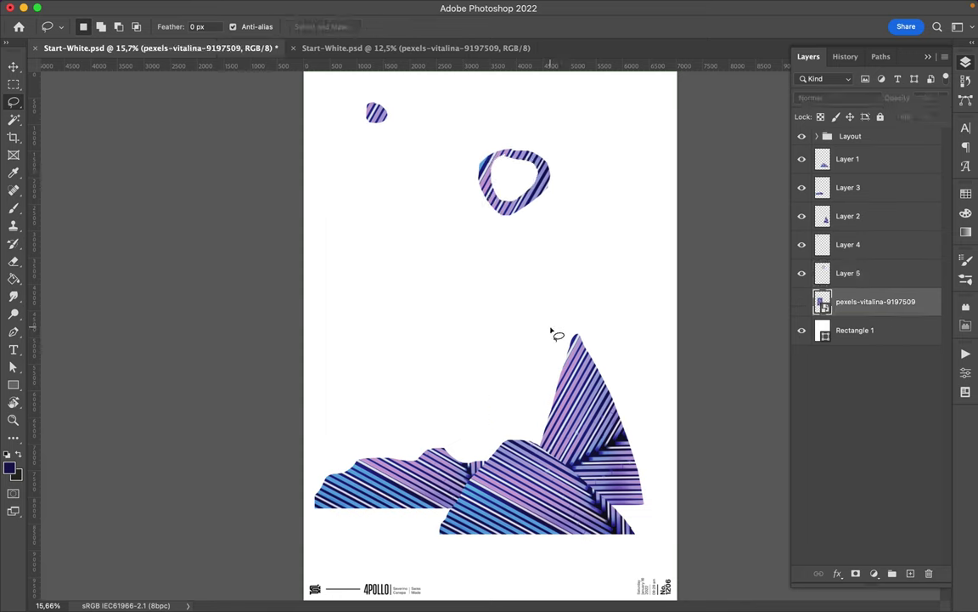
key("p")
left_click(345, 470)
left_click(370, 422)
left_click(416, 413)
left_click_drag(443, 404, 453, 401)
left_click(489, 422)
left_click(531, 412)
left_click(565, 433)
left_click(558, 477)
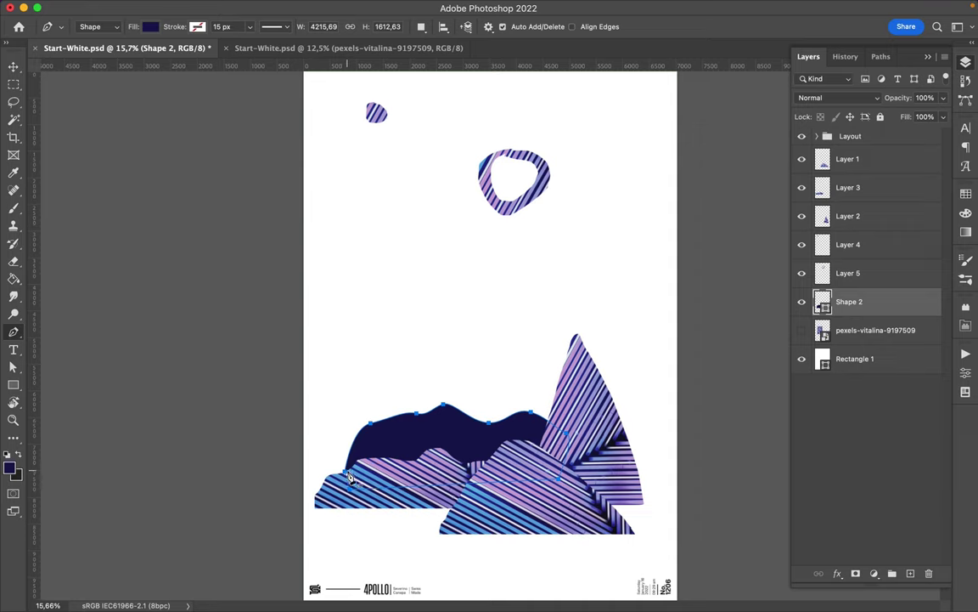
key("v")
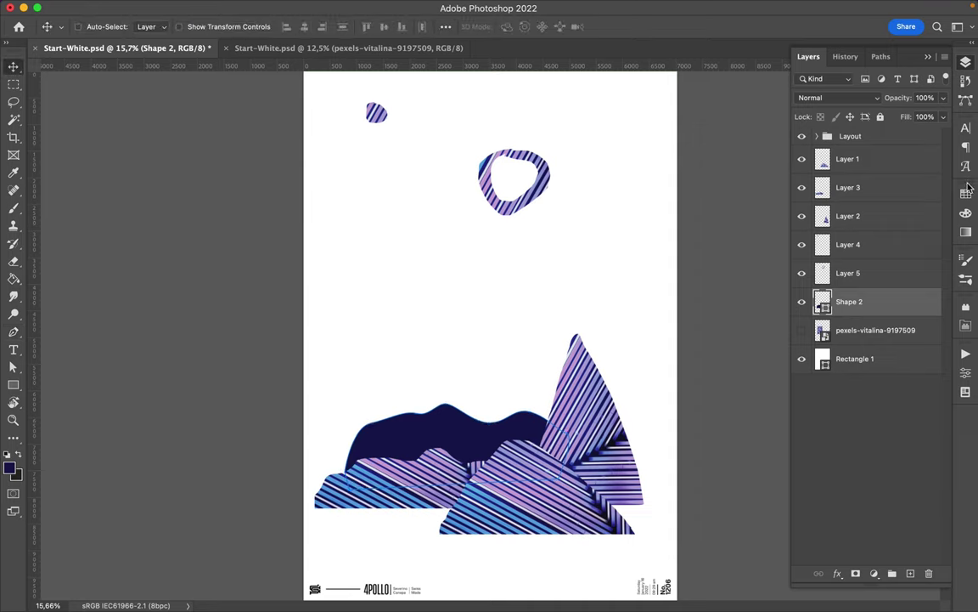
Set the navy hill shape's blend mode to Hard Light
left_click(966, 192)
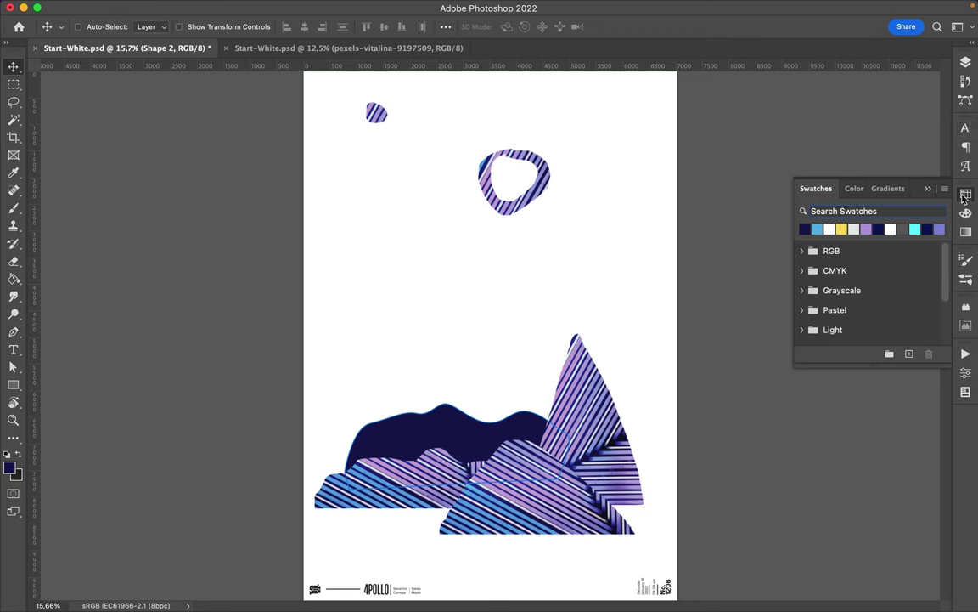
left_click(966, 62)
left_click(837, 98)
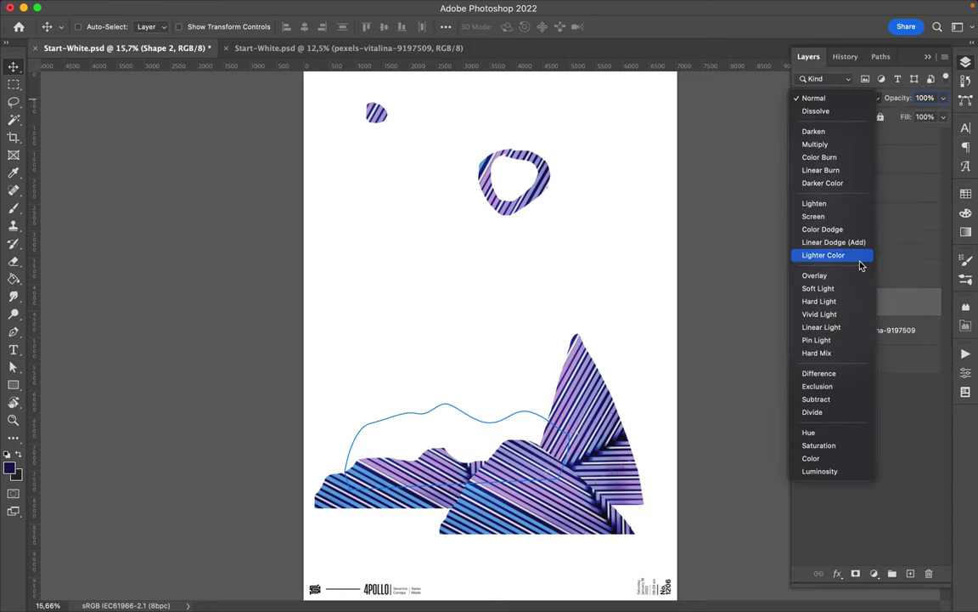
left_click(856, 307)
Draw a second, darker inner ridge shape over the hills
key("p")
left_click(399, 444)
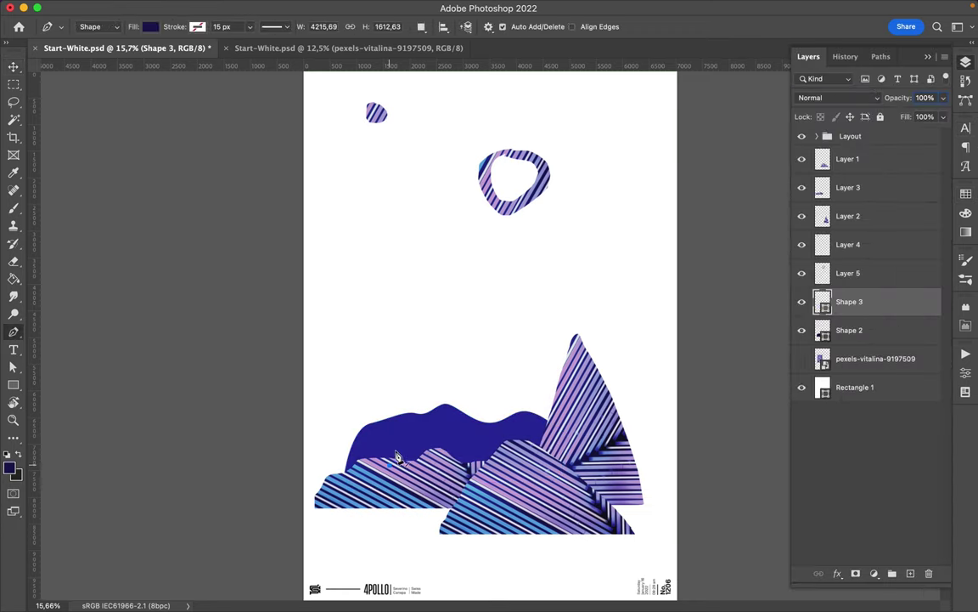
left_click(444, 440)
left_click(477, 429)
left_click(524, 455)
left_click(481, 487)
left_click(502, 376, "ctrl")
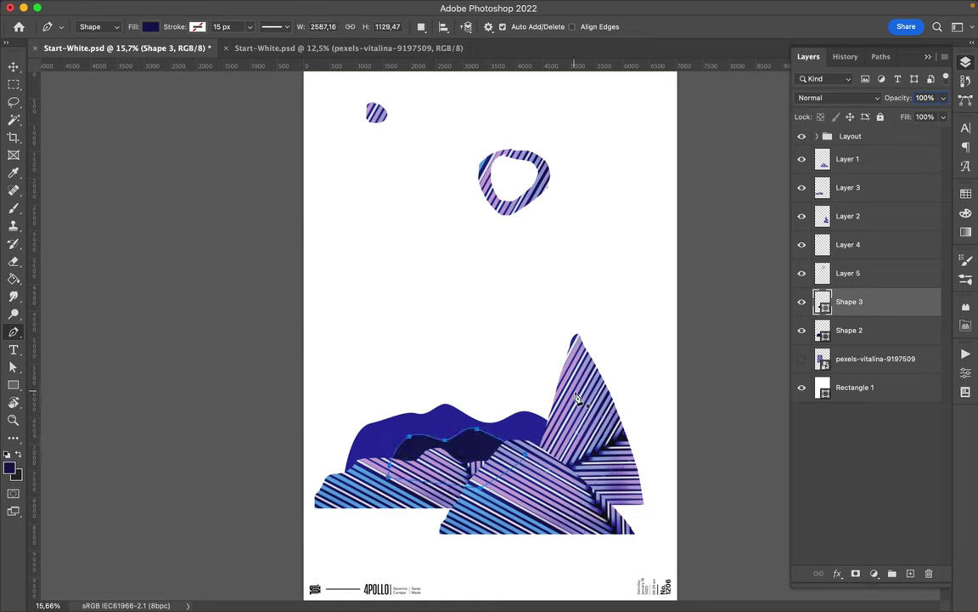
Add a small dark shape near the spike and stack it above the spike layer
left_click(553, 464)
left_click(624, 476)
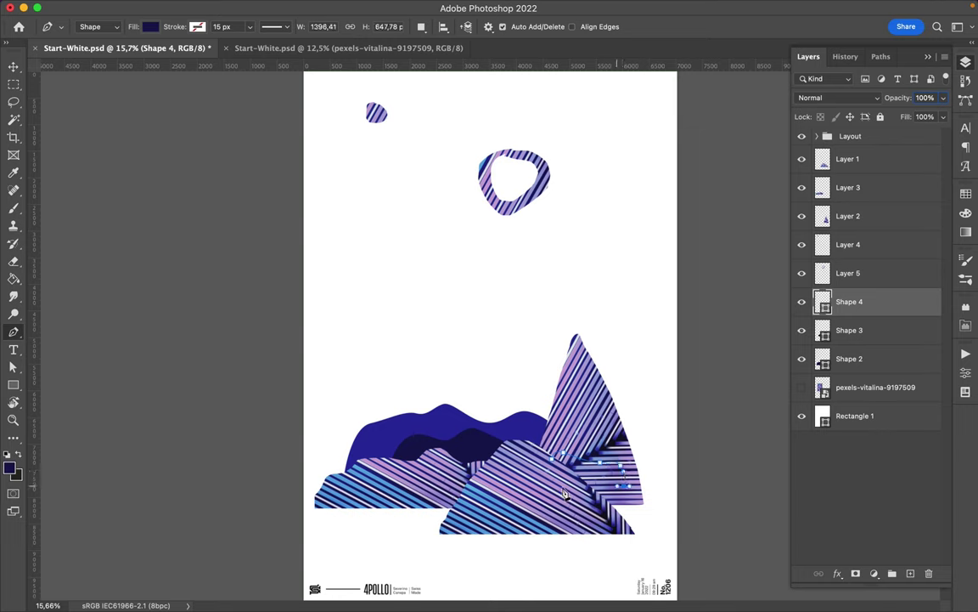
key("v")
left_click_drag(849, 301, 849, 204)
left_click_drag(608, 468, 618, 493)
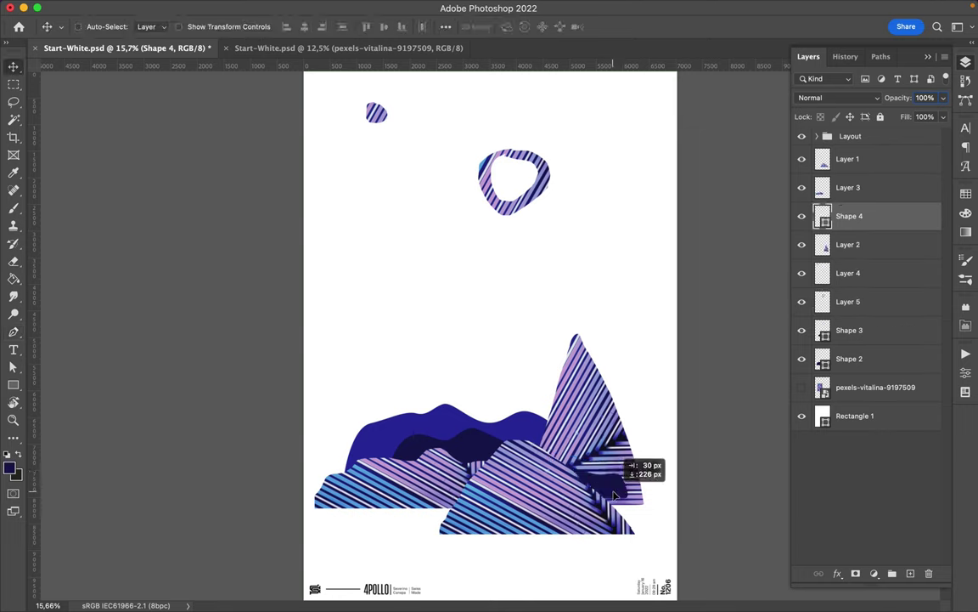
Shift the navy hill shape into place and select the ridge and background paths
left_click(408, 416, "ctrl")
mouse_move(417, 406)
left_mouse_down()
mouse_move(453, 423)
mouse_move(410, 448)
left_mouse_up()
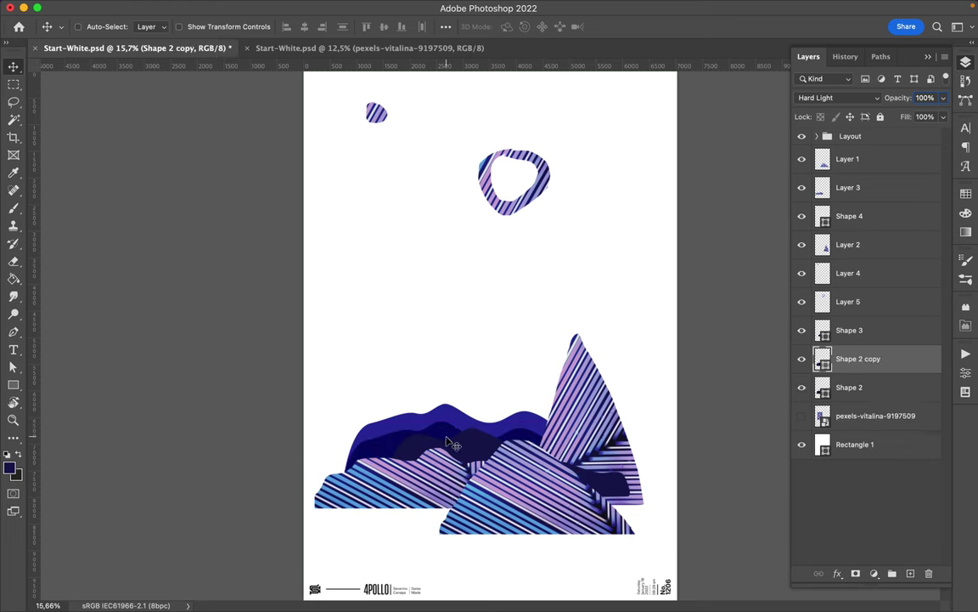
key("a")
left_click(369, 461)
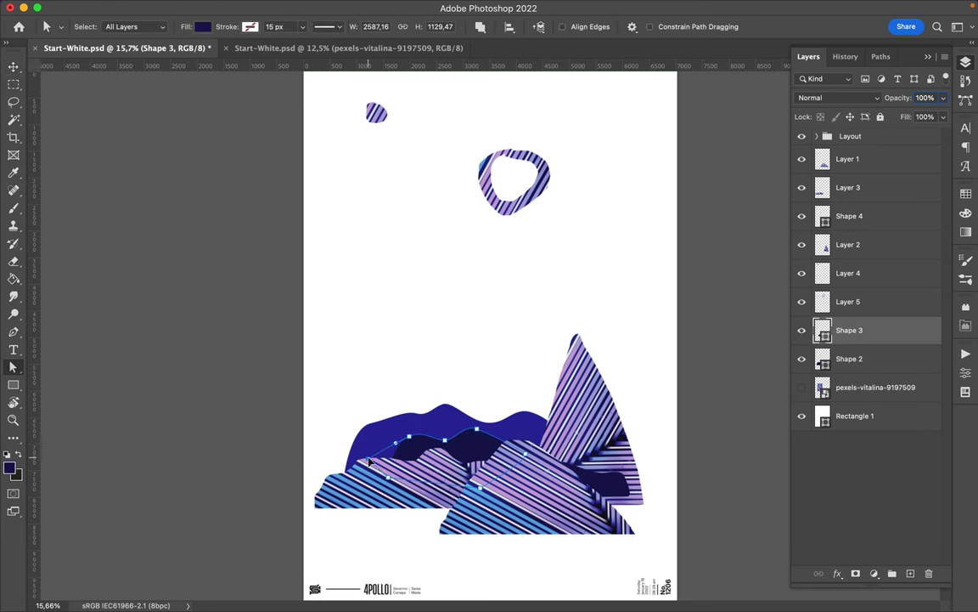
left_click(521, 364)
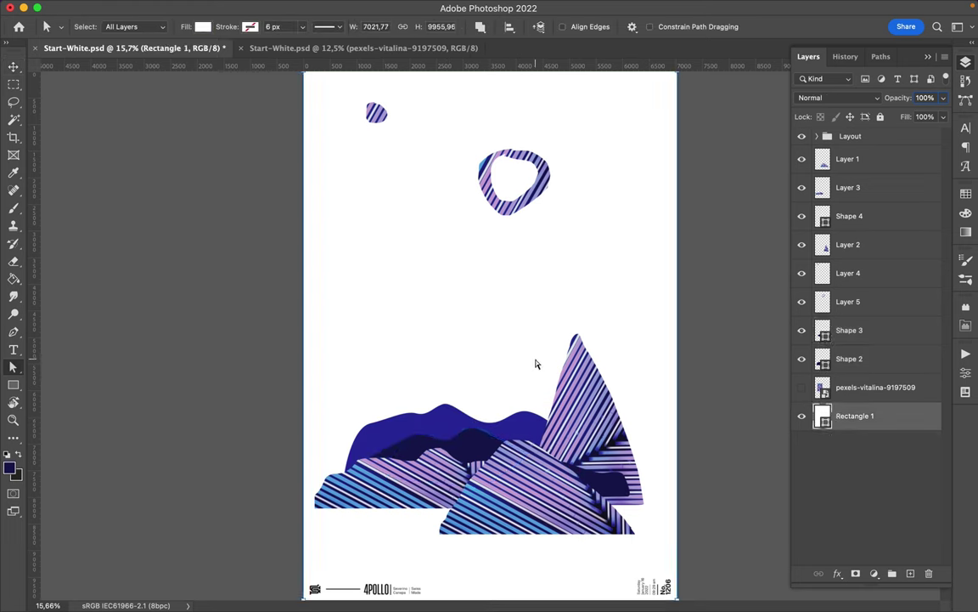
Draw a closed curved tower outline with the Pen tool rising to the hills
key("p")
left_click(425, 280)
left_click_drag(422, 343, 426, 356)
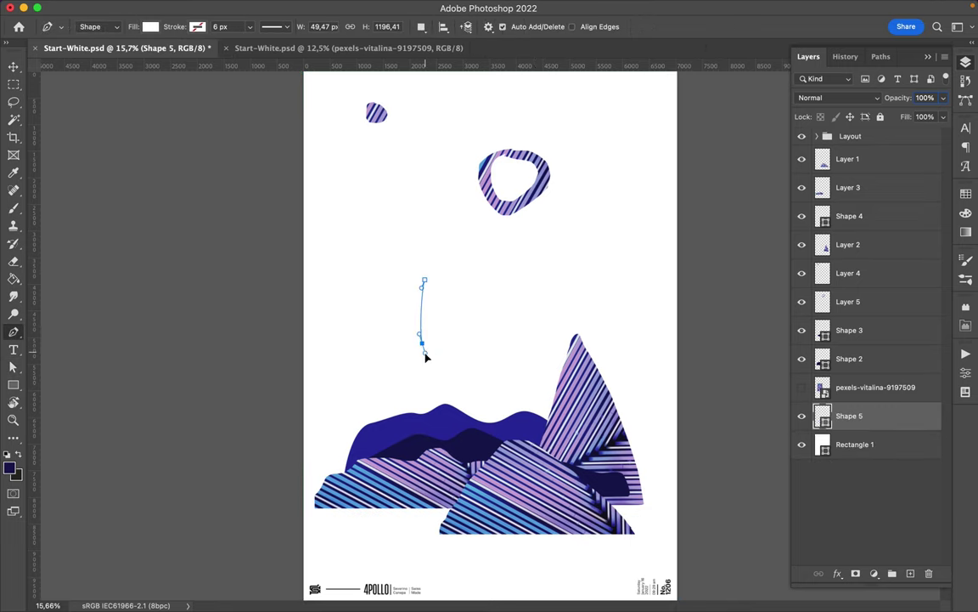
left_click(416, 468)
left_click(539, 470)
left_click_drag(536, 337, 533, 317)
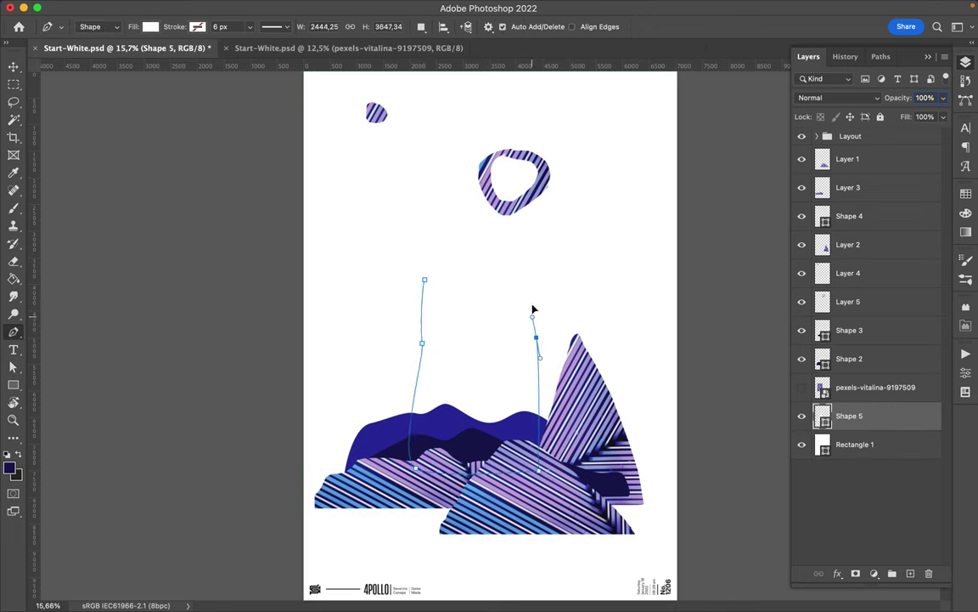
left_click(424, 280)
Fill the tower light blue from Swatches, nudge it up and right, and begin a thin bar
key("v")
left_click(966, 194)
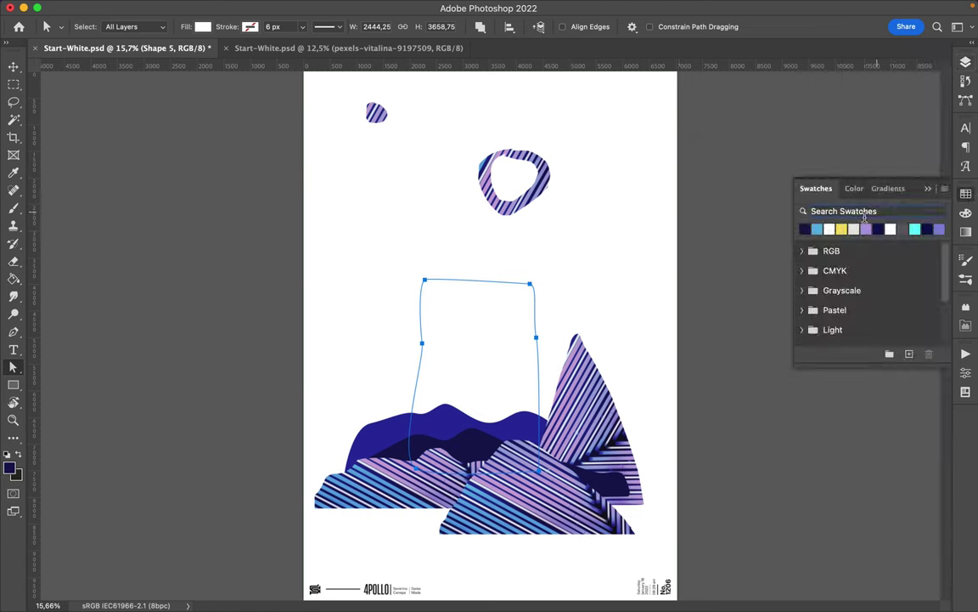
left_click(804, 228)
left_click_drag(544, 338, 560, 315)
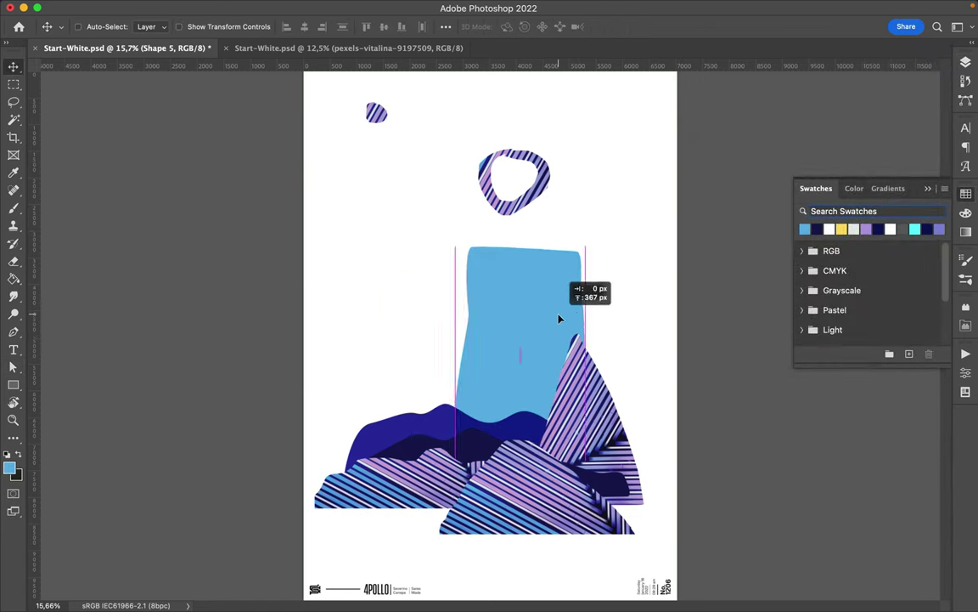
left_click_drag(559, 315, 566, 323)
key("p")
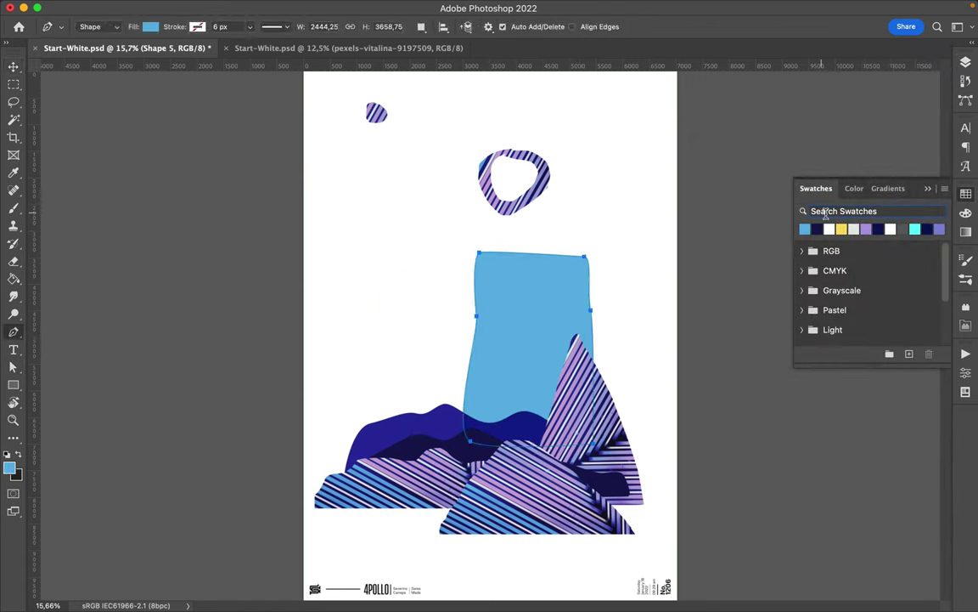
left_click(382, 223)
Finish the thin yellow bar and Alt-drag a copy just above it
left_click(435, 222)
left_click(438, 234)
key("v")
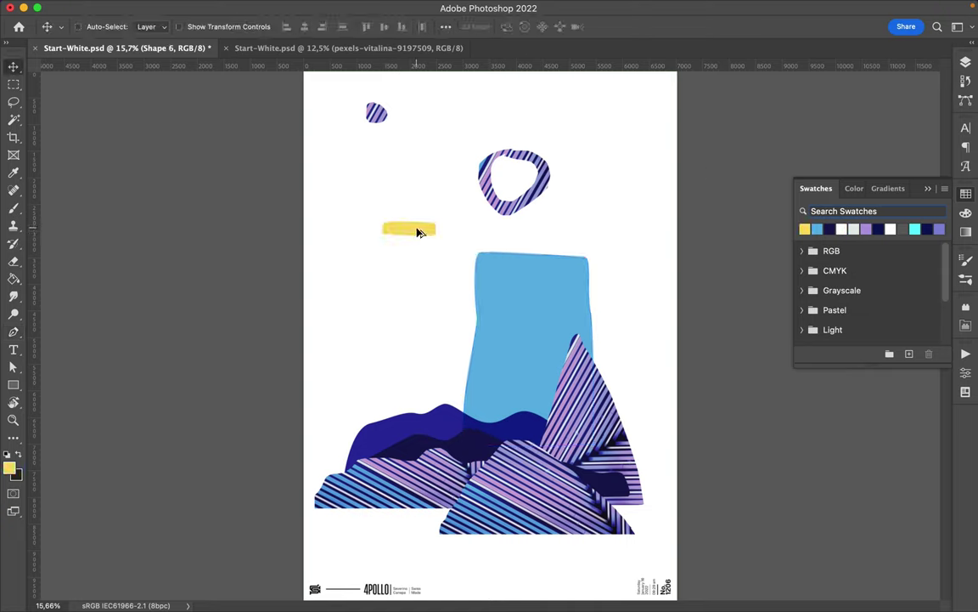
left_click_drag(419, 227, 419, 210)
Lower the top-right anchor of the copied yellow bar
scroll(352, 178, "up", 2)
key("a")
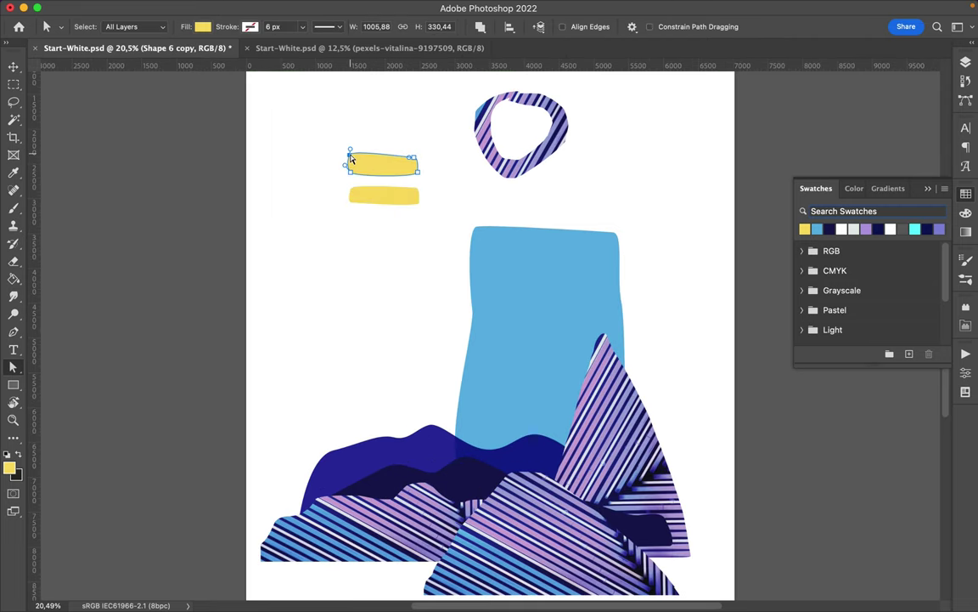
left_click_drag(408, 157, 411, 159)
left_click(417, 136)
Duplicate a yellow bar below the other two, making three stacked bars
scroll(417, 137, "down", 2)
scroll(417, 136, "down", 2)
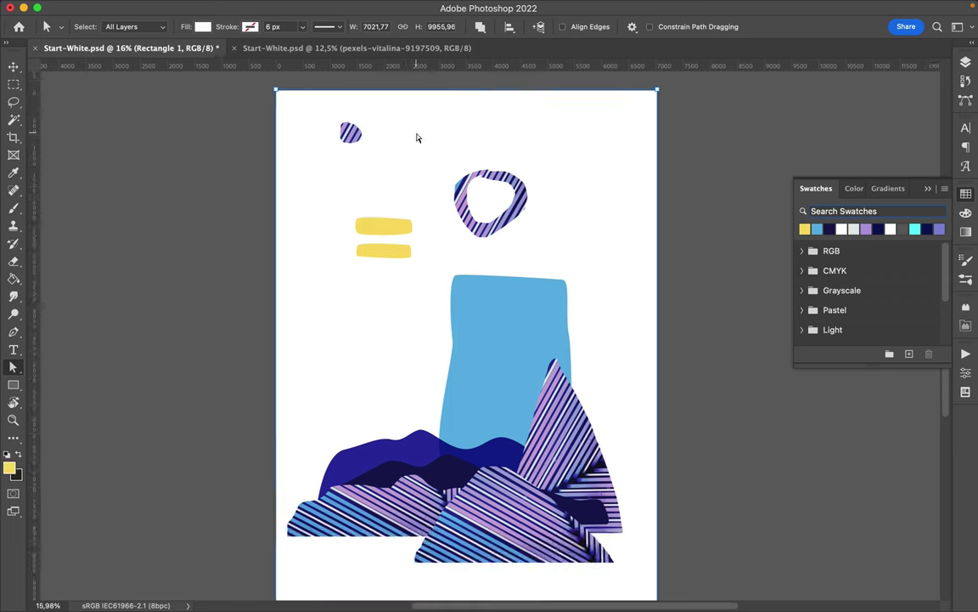
key("v")
left_click(398, 230)
left_click_drag(404, 233, 405, 277)
Slant the top bar's right end and shift it slightly lower
scroll(399, 255, "up", 3)
key("a")
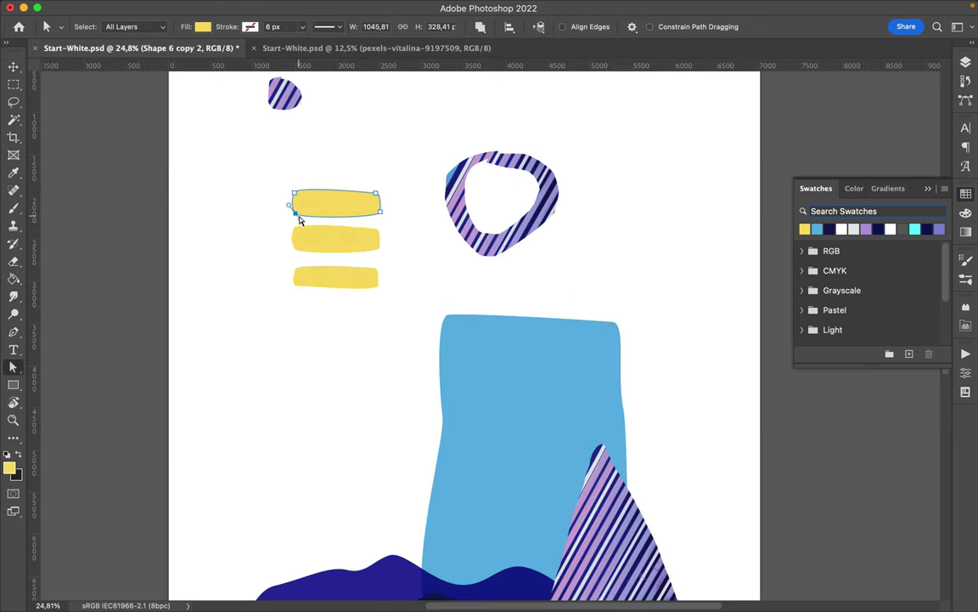
left_click_drag(378, 212, 374, 201)
left_click(388, 208)
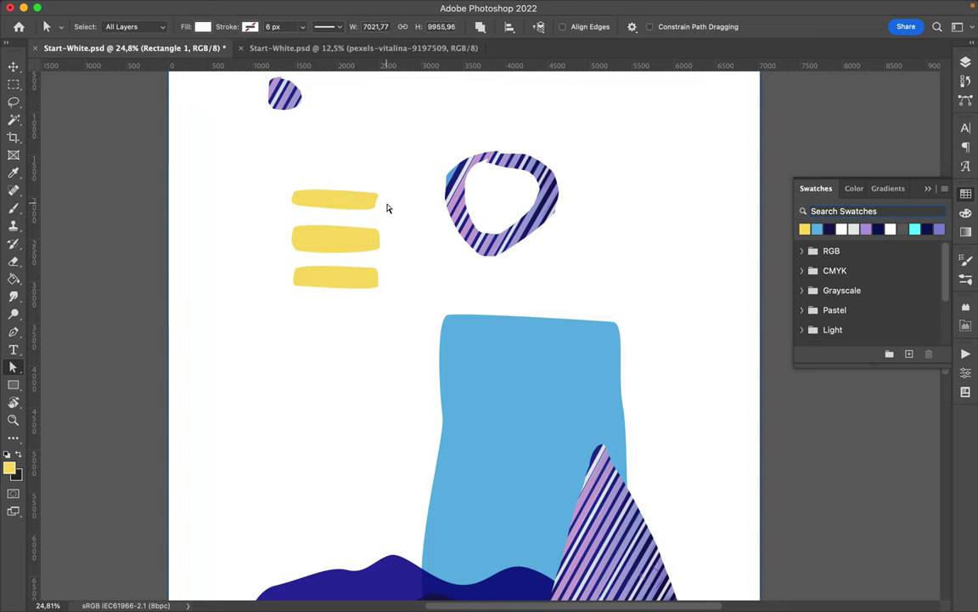
key("v")
left_click_drag(382, 203, 371, 215)
Duplicate a yellow bar above the mountain layers, rotate it 90° upright, and place it on the spike
scroll(407, 255, "down", 2)
scroll(417, 269, "down", 1)
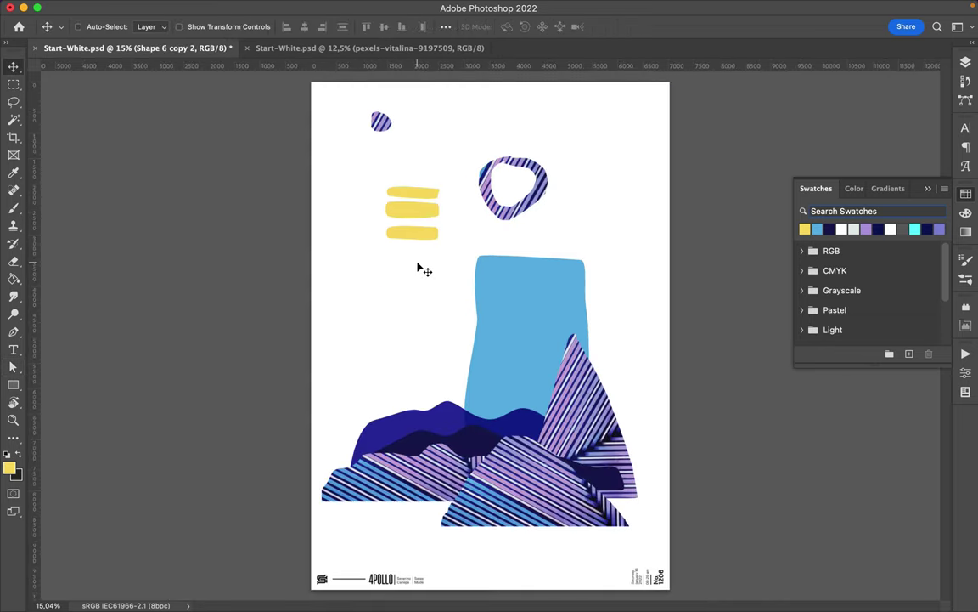
left_click(435, 235, "ctrl")
key("ctrl+j")
left_click(968, 65)
mouse_move(857, 529)
left_mouse_down()
mouse_move(858, 327)
mouse_move(875, 211)
left_mouse_up()
key("ctrl+t")
left_click_drag(579, 349, 504, 364)
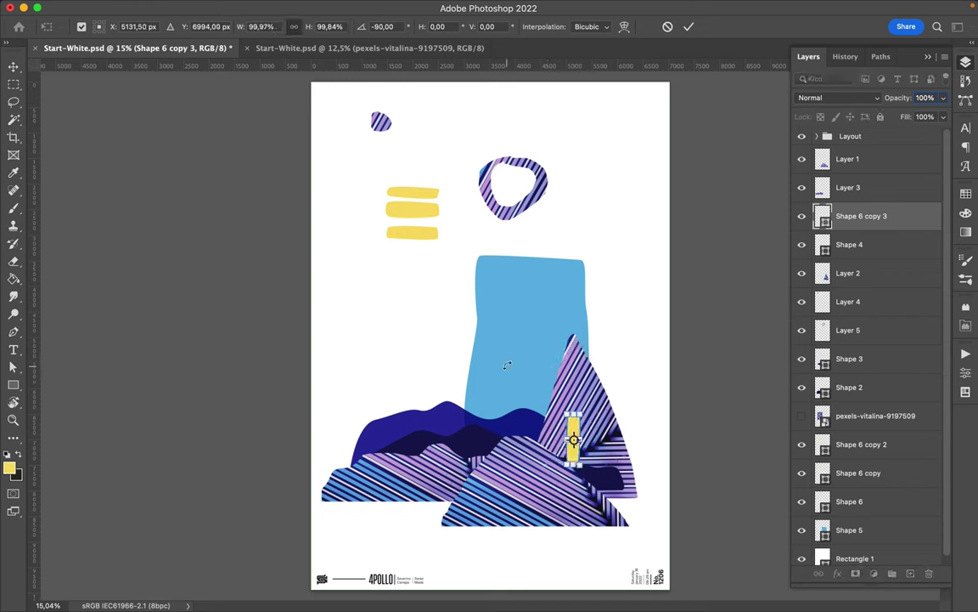
key("Return")
mouse_move(572, 442)
left_mouse_down()
mouse_move(550, 443)
mouse_move(559, 452)
left_mouse_up()
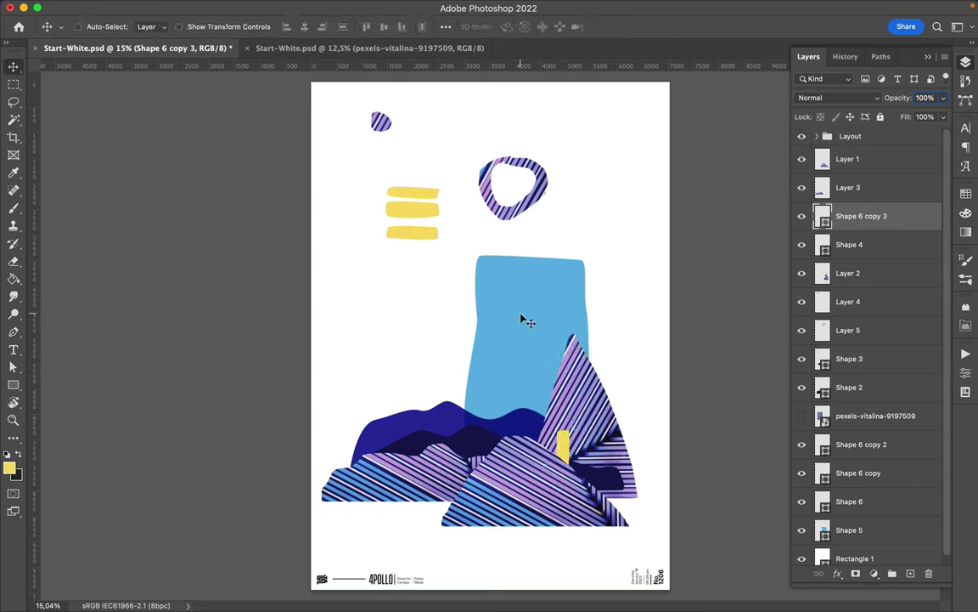
key("p")
left_click(444, 449)
Draw a vase outline in front of the blue tower with the Pen tool and fill it cyan
left_click(443, 374)
left_click_drag(442, 335, 447, 326)
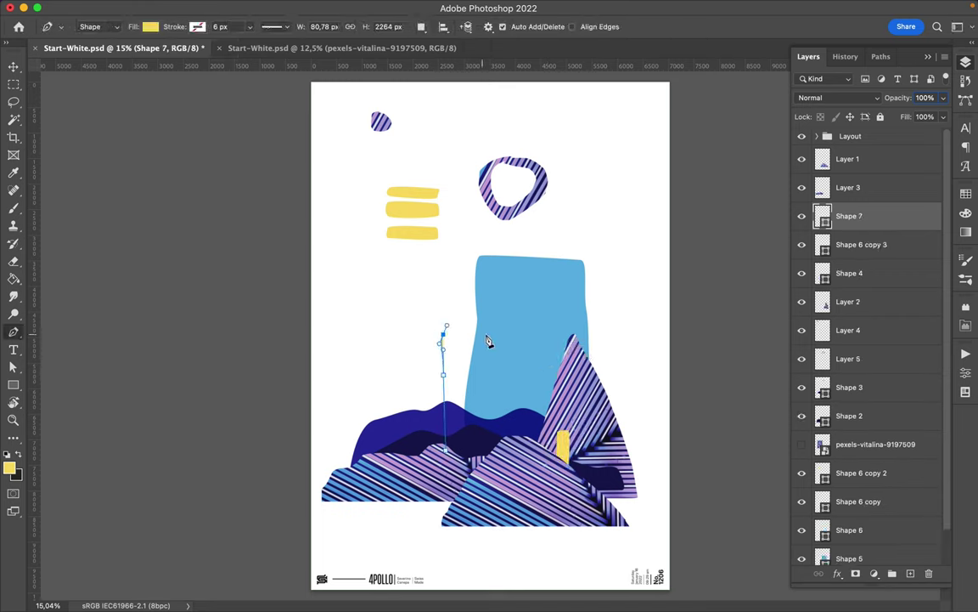
left_click(508, 329)
left_click(508, 452)
left_click(443, 449)
key("a")
left_click(966, 62)
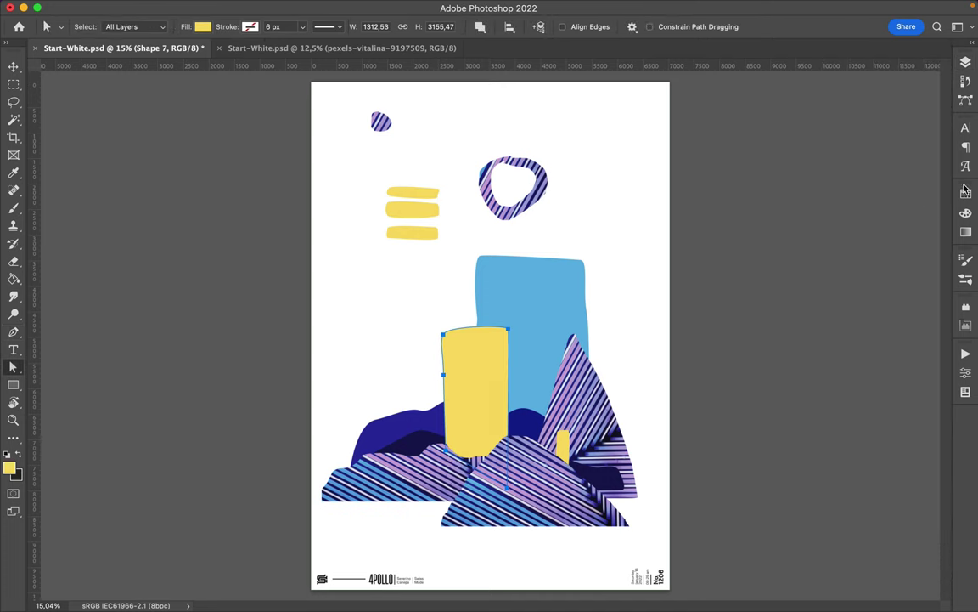
left_click(965, 192)
left_click(805, 229)
key("v")
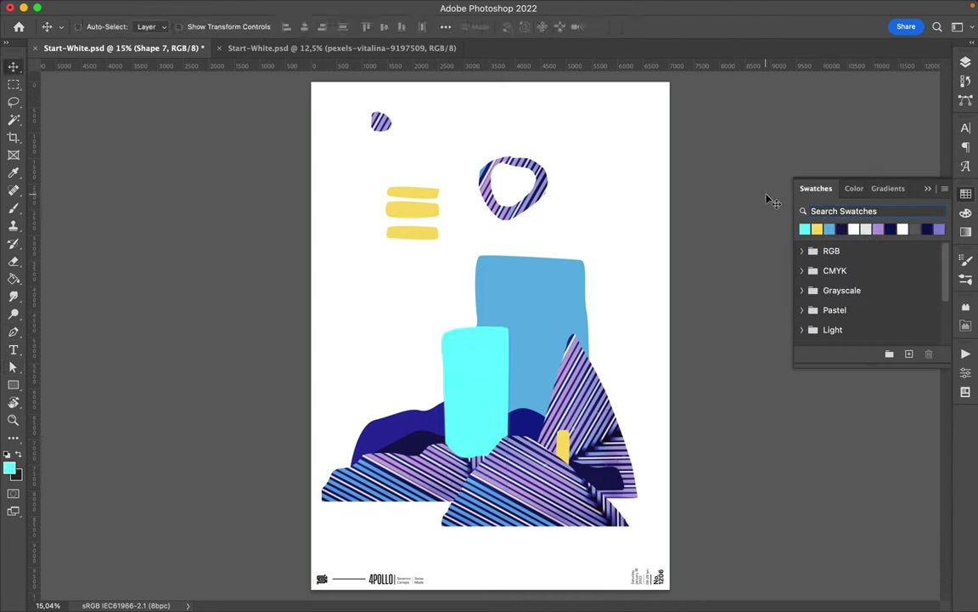
Draw a thin cyan sliver beneath the hills and move it above Layer 3
key("p")
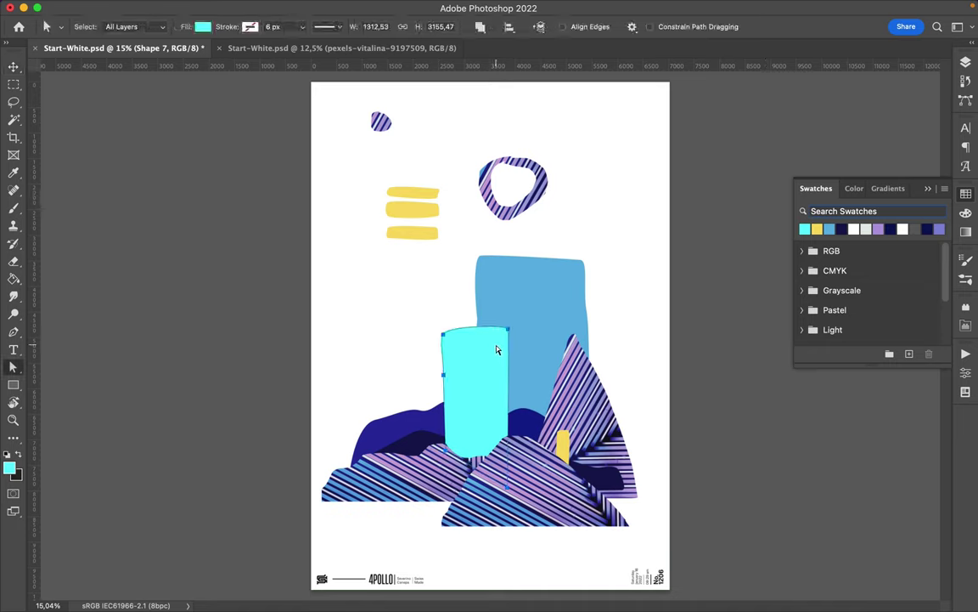
left_click(371, 507)
left_click(448, 508)
left_click(371, 507)
left_click(966, 62)
left_click_drag(861, 209, 861, 182)
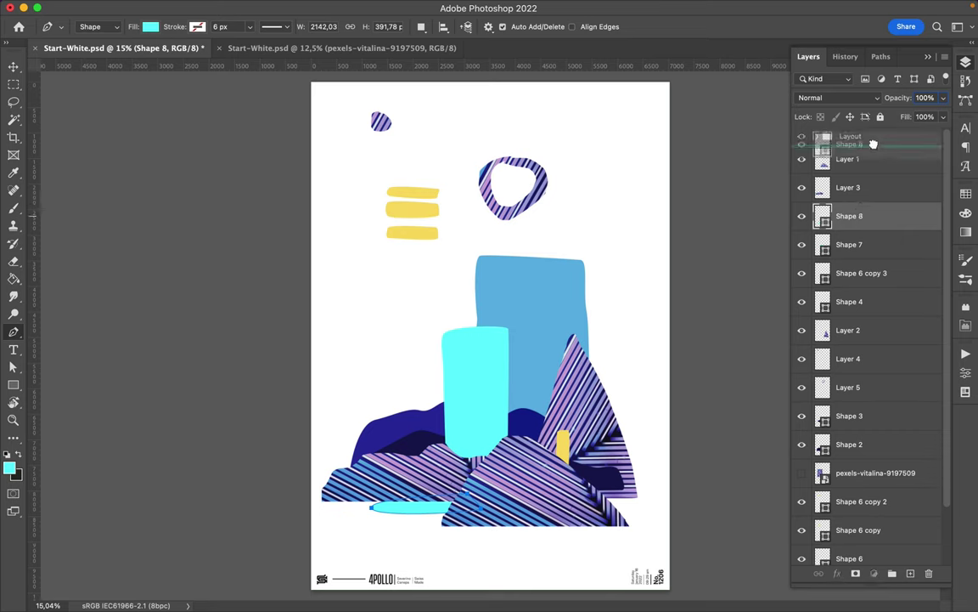
Shorten the cyan vase by lowering its top edge, then move it down
key("v")
key("a")
left_click(487, 378)
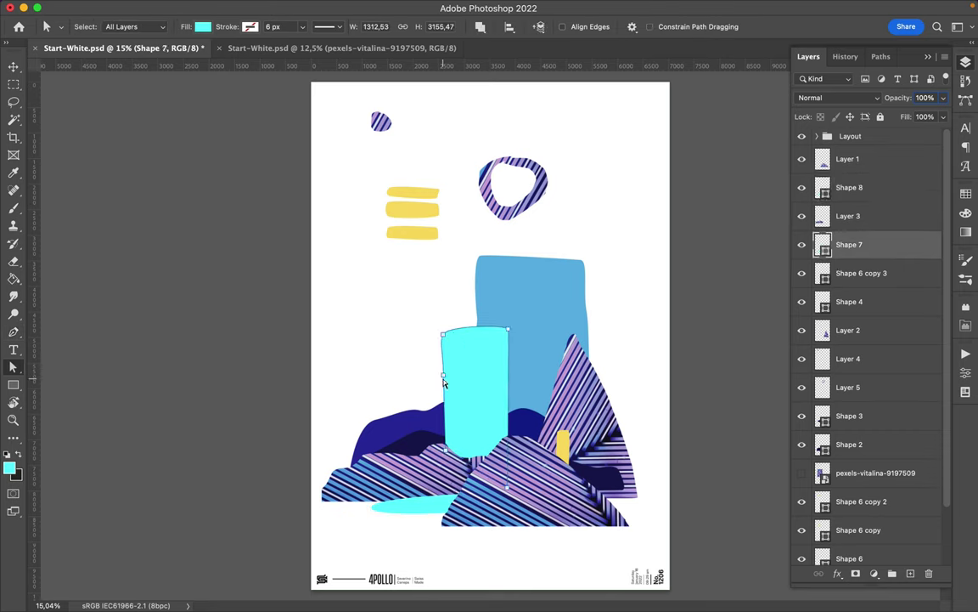
left_click_drag(446, 339, 447, 365)
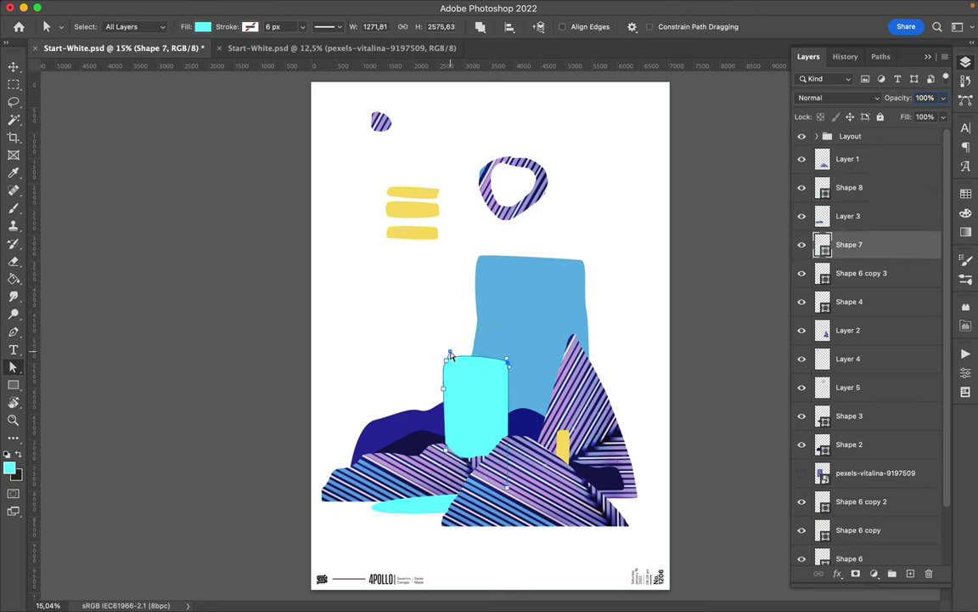
key("v")
left_click_drag(485, 406, 481, 428)
left_click(637, 318)
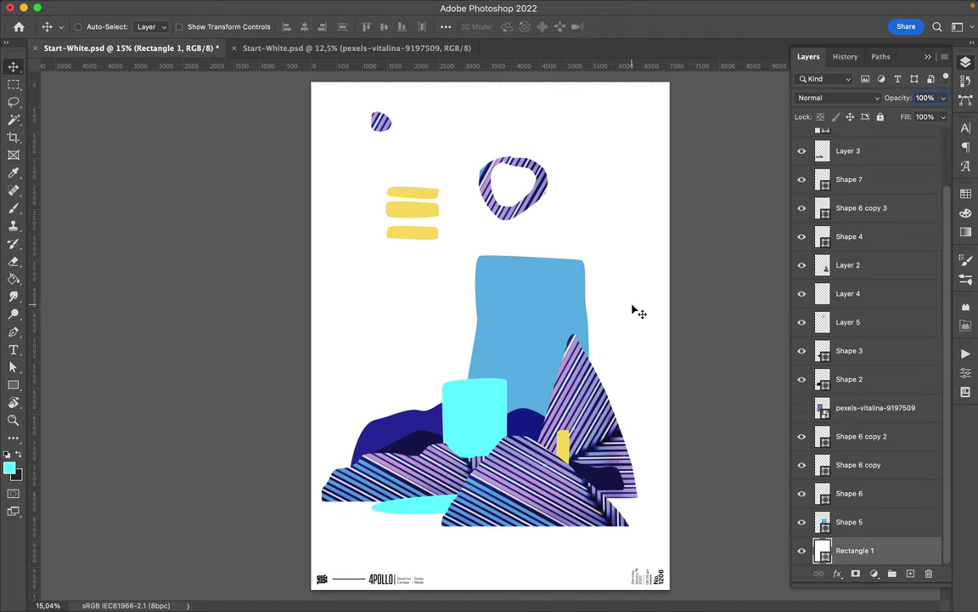
Align the white background rectangle to the top of the page
left_click(446, 27)
left_click(492, 151)
left_click(433, 161)
left_click(378, 62)
scroll(692, 270, "down", 2)
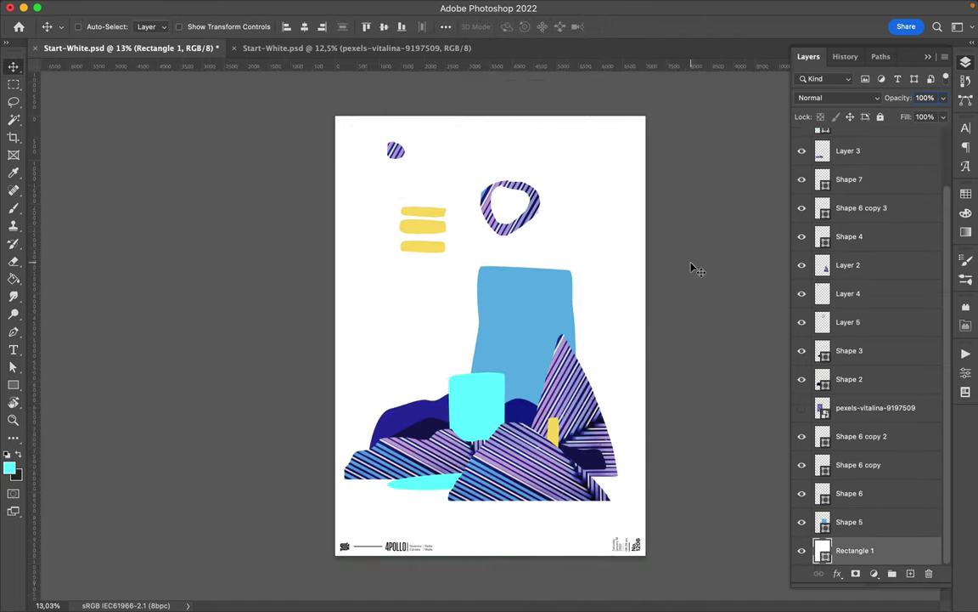
Draw a tall backdrop shape above the yellow bars and fill it purple
key("p")
left_click_drag(425, 196, 427, 207)
left_click_drag(419, 311, 424, 458)
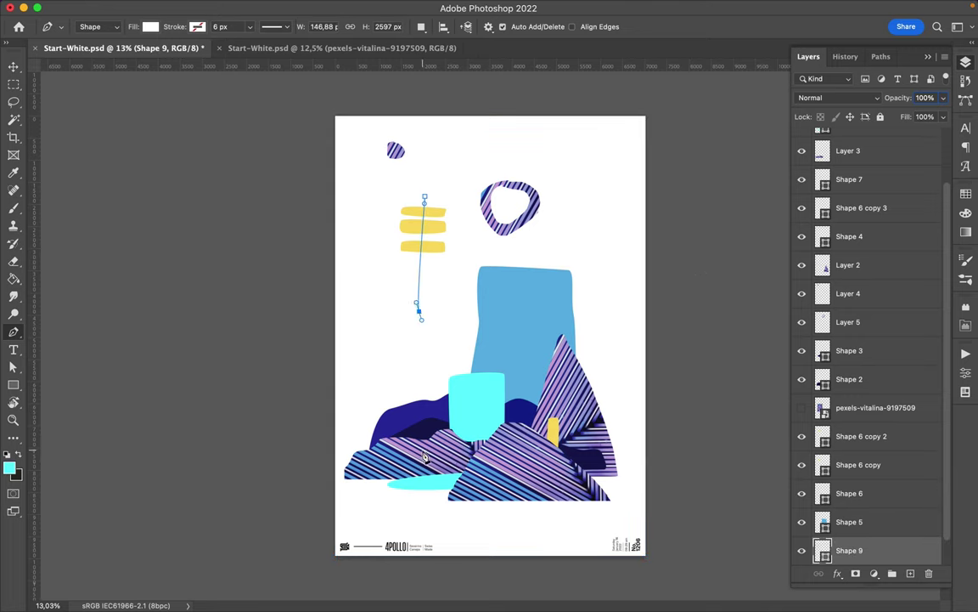
left_click(576, 197)
left_click(425, 197)
left_click(966, 194)
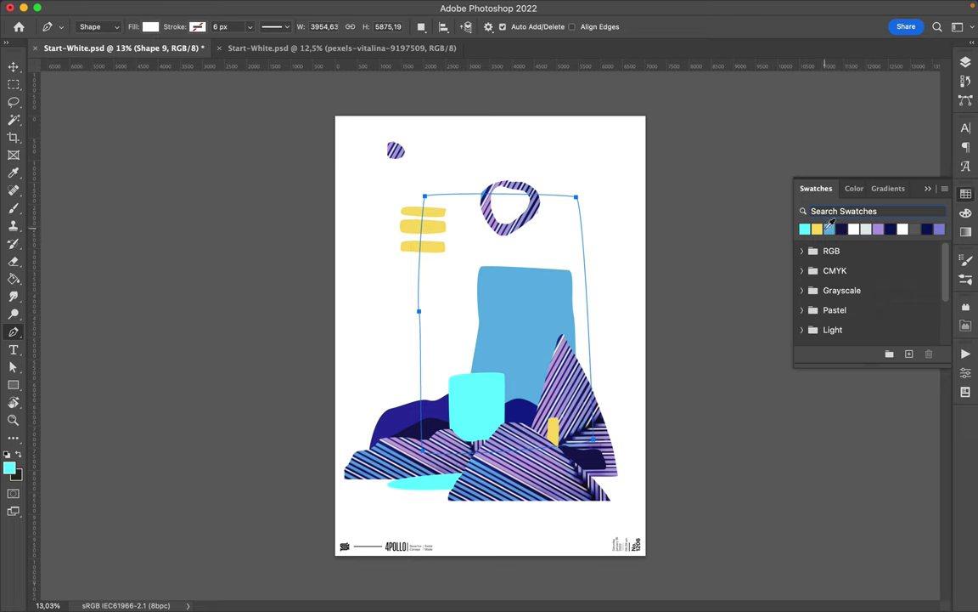
left_click(879, 230)
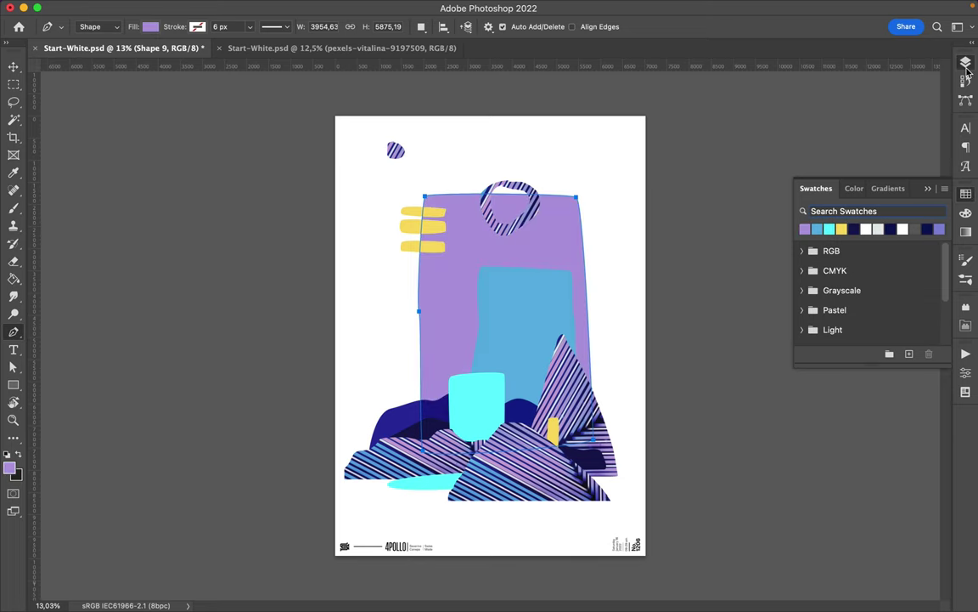
Keep the backdrop's blend mode Normal and lower its fill to 43%
left_click(966, 66)
left_click(836, 98)
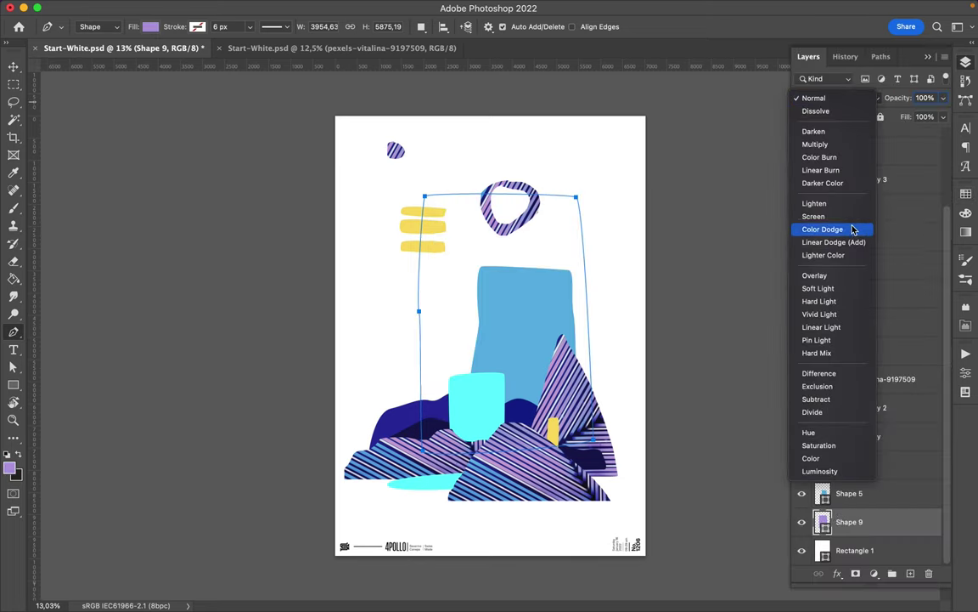
key("Escape")
left_click_drag(943, 116, 900, 129)
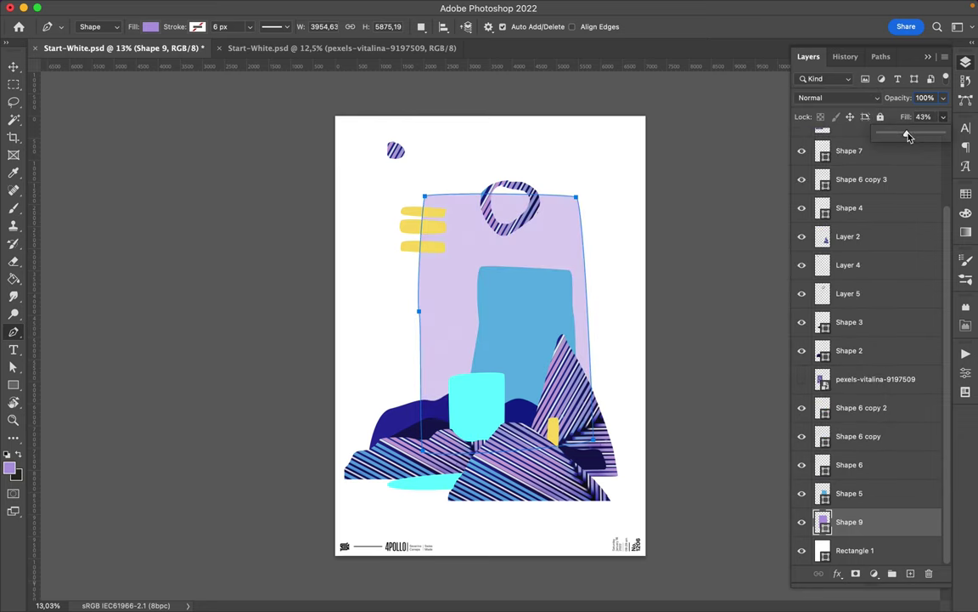
key("a")
Deselect the backdrop outline, dismiss the alert, and select the cyan vase shape
left_click(597, 214)
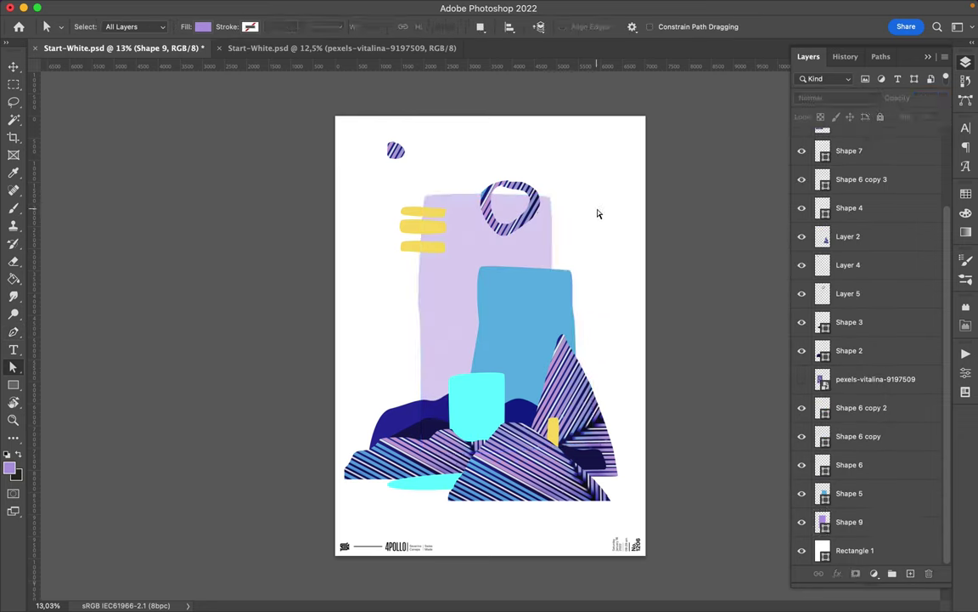
key("v")
left_click(459, 265)
key("Return")
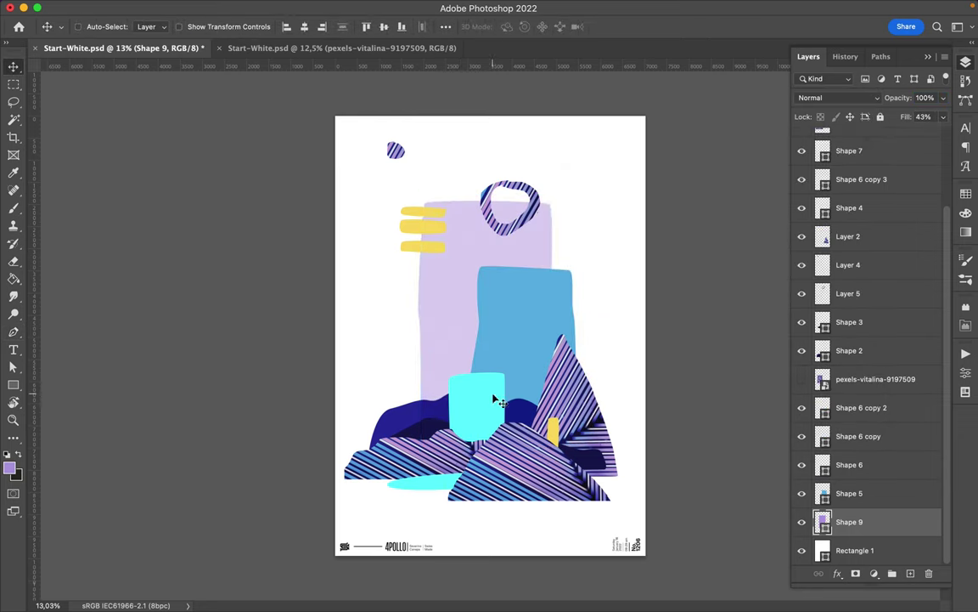
key("a")
left_click(463, 387)
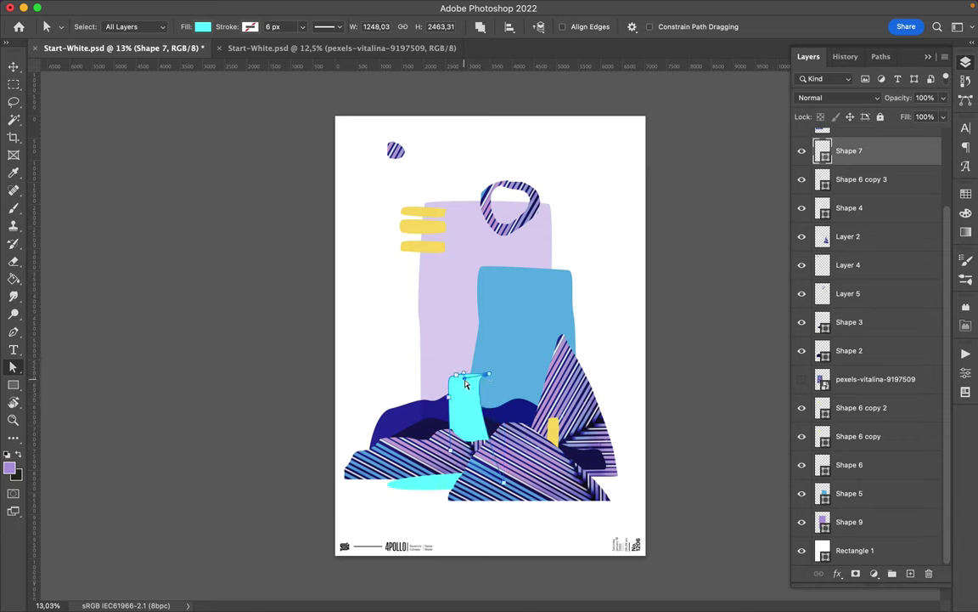
left_click(635, 310)
left_click(374, 429)
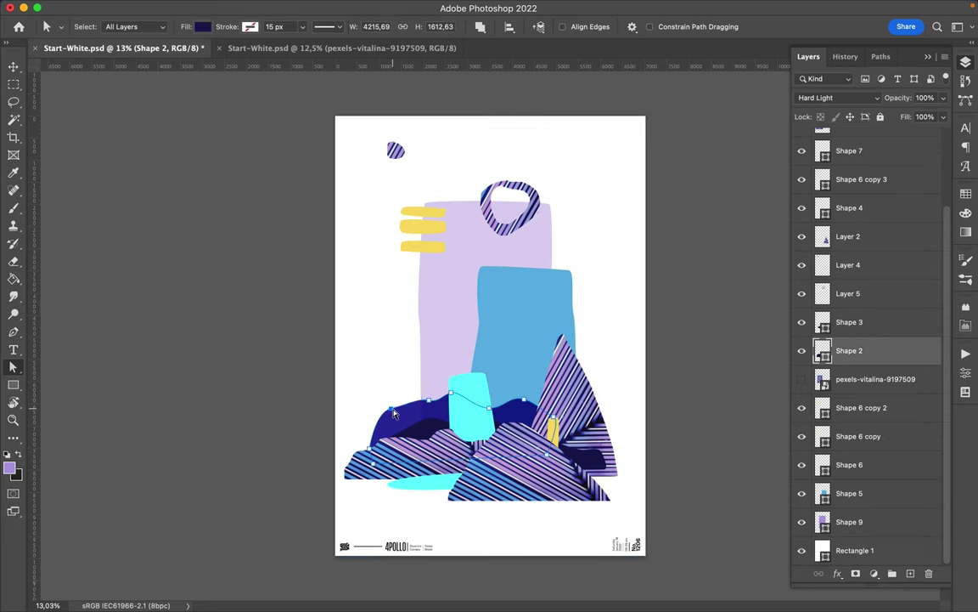
left_click(640, 343)
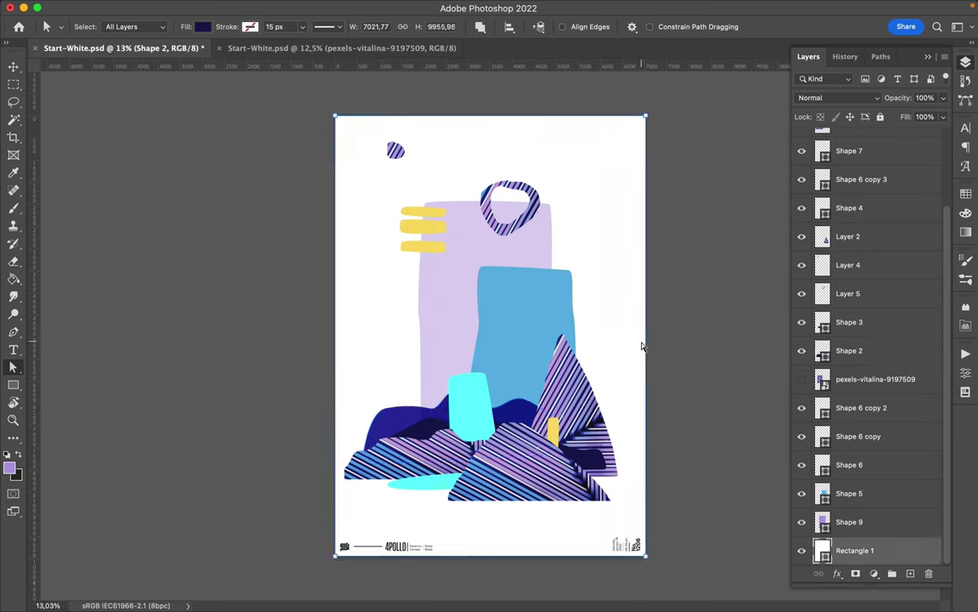
left_click(428, 432)
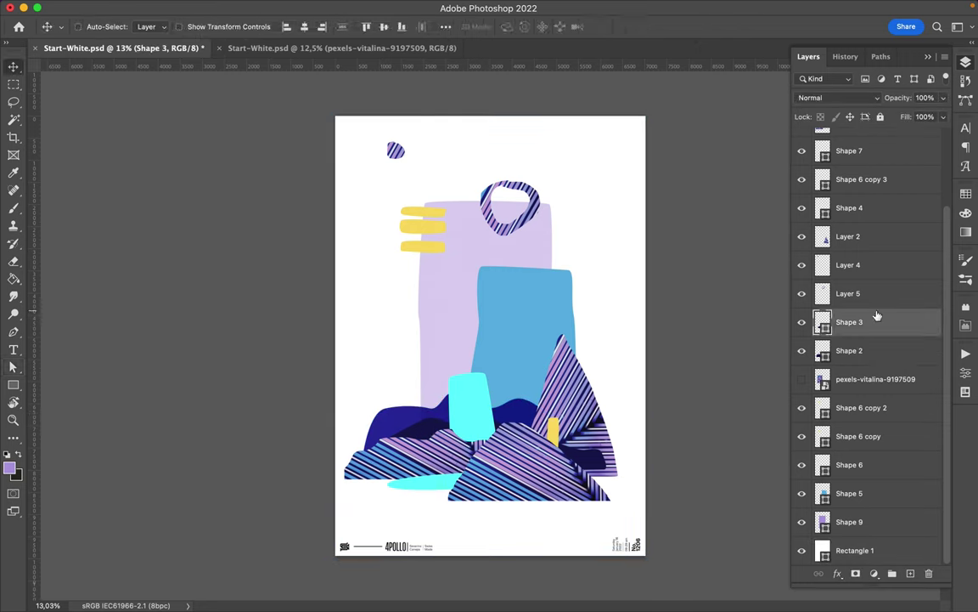
left_click(845, 326)
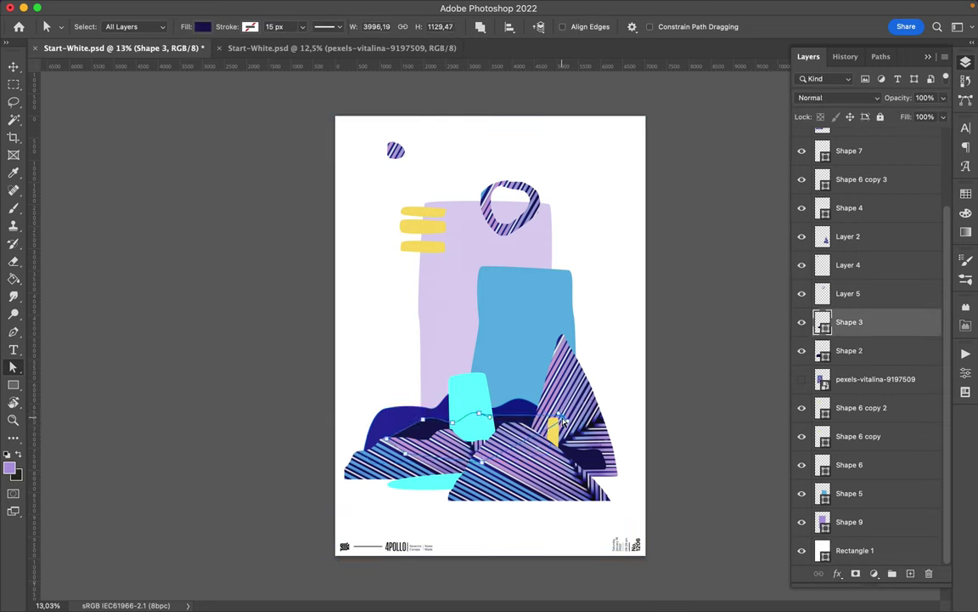
left_click(605, 395)
left_click(559, 416)
left_click(539, 429)
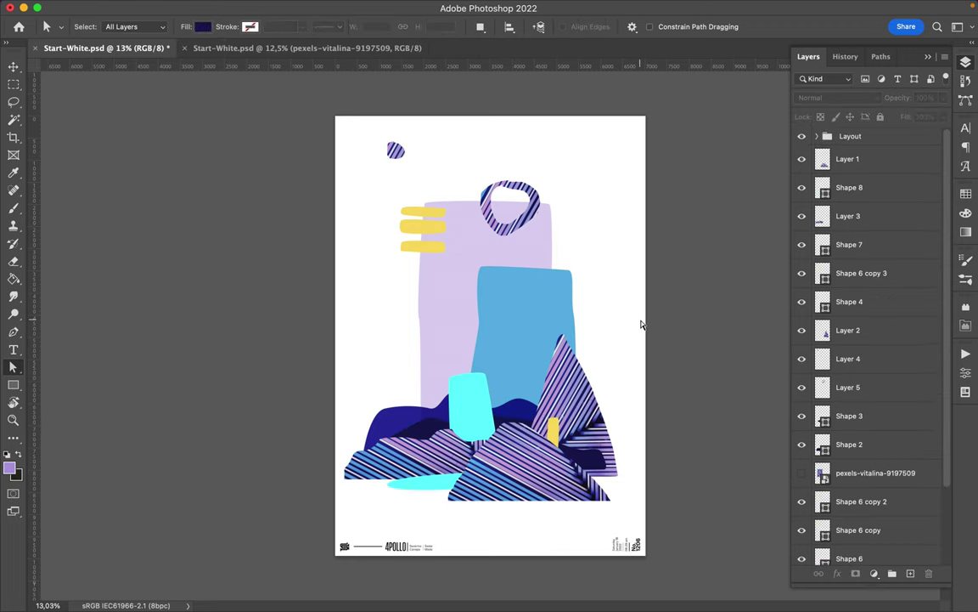
key("v")
Duplicate the lilac backdrop lower-left and reshape the copy's corners into a second block
left_click_drag(546, 253, 482, 342)
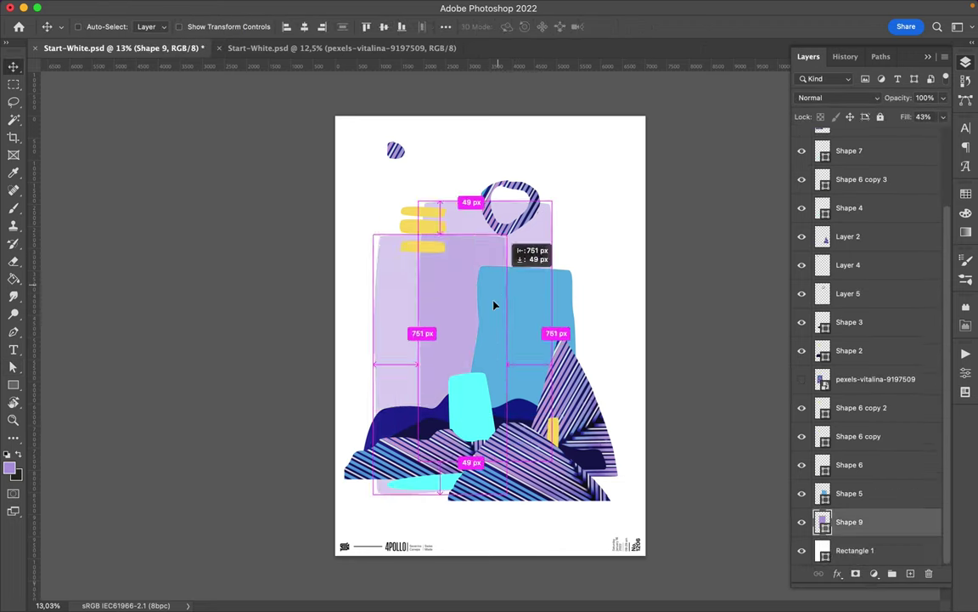
key("a")
left_click_drag(490, 289, 633, 299)
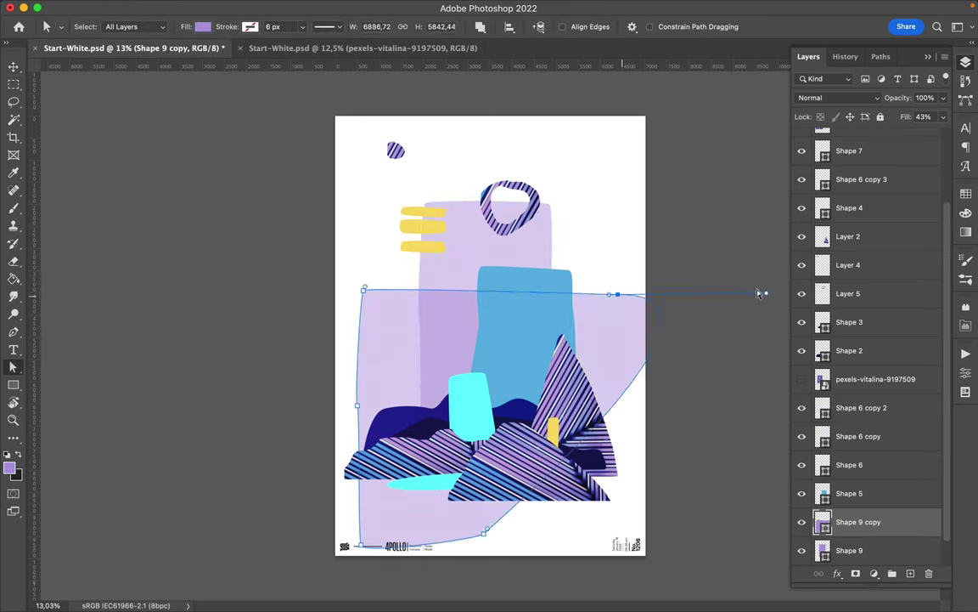
left_click_drag(484, 533, 590, 522)
mouse_move(360, 544)
left_mouse_down()
mouse_move(363, 508)
mouse_move(417, 517)
left_mouse_up()
left_click_drag(363, 292, 404, 291)
left_click_drag(618, 295, 583, 299)
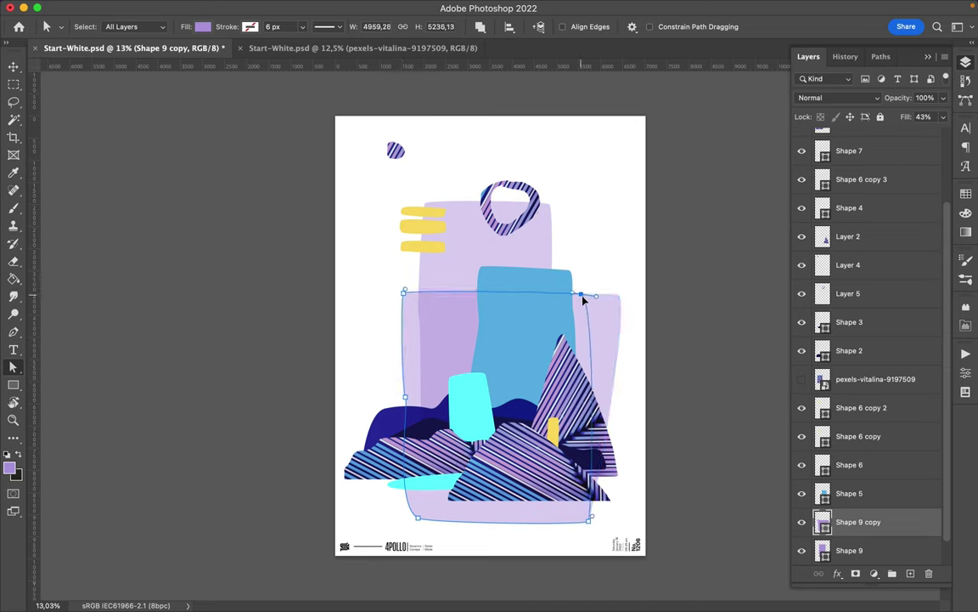
left_click(581, 367)
left_click_drag(419, 520, 416, 507)
left_click_drag(580, 521, 582, 510)
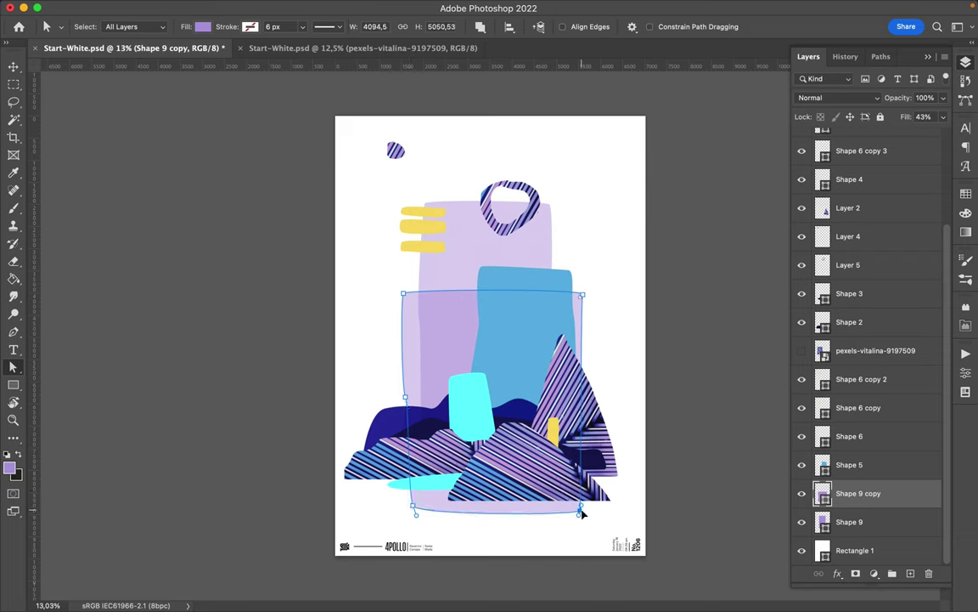
Discard the second block, keeping only the original lilac backdrop, and save the poster
left_click(373, 366)
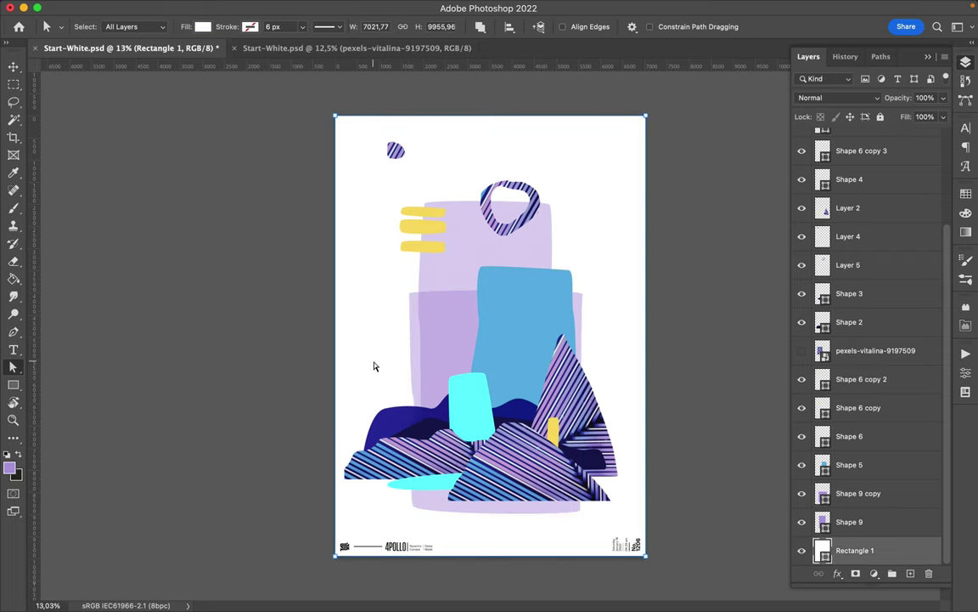
left_click(432, 338)
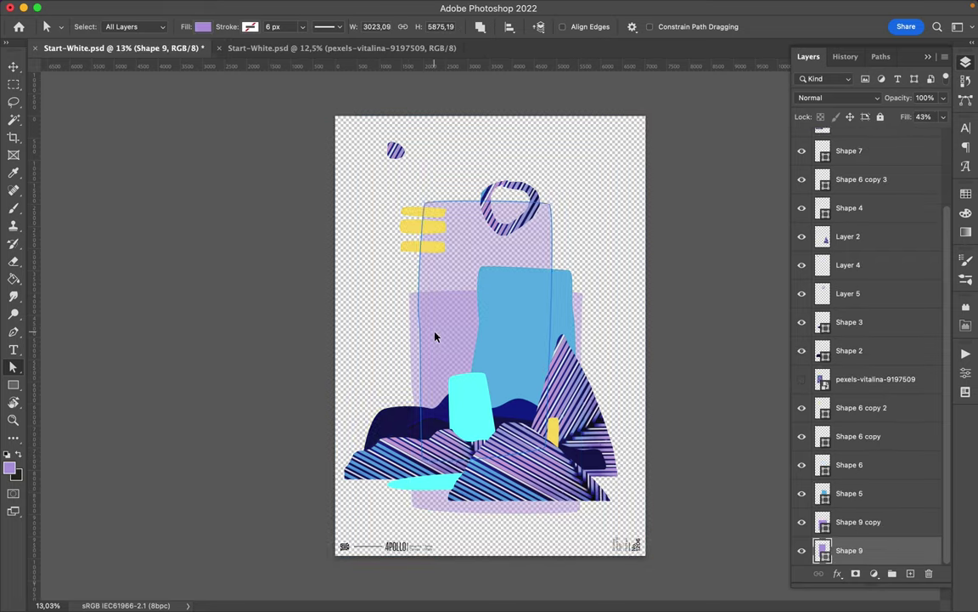
left_click(417, 329, "ctrl")
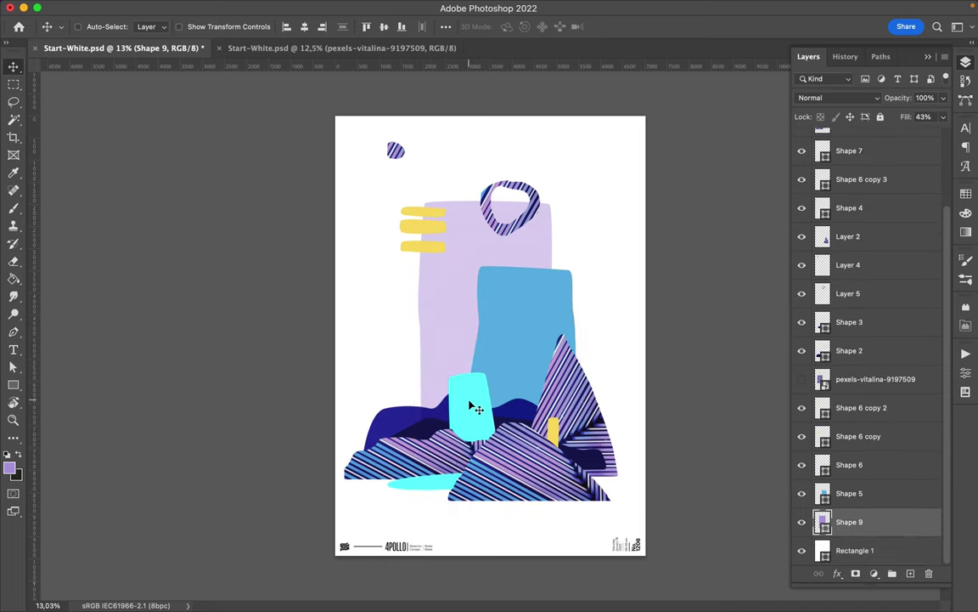
key("ctrl+s")
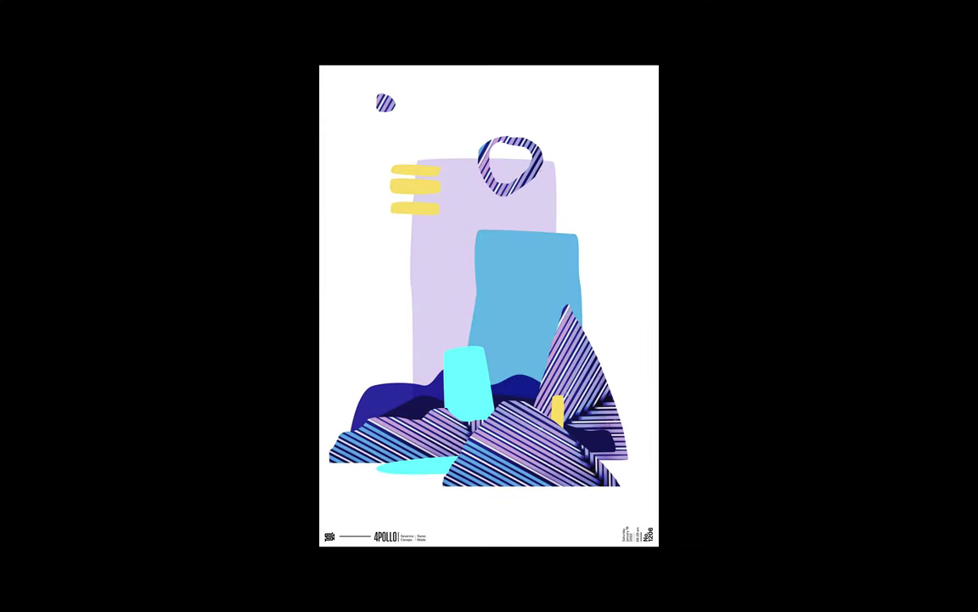